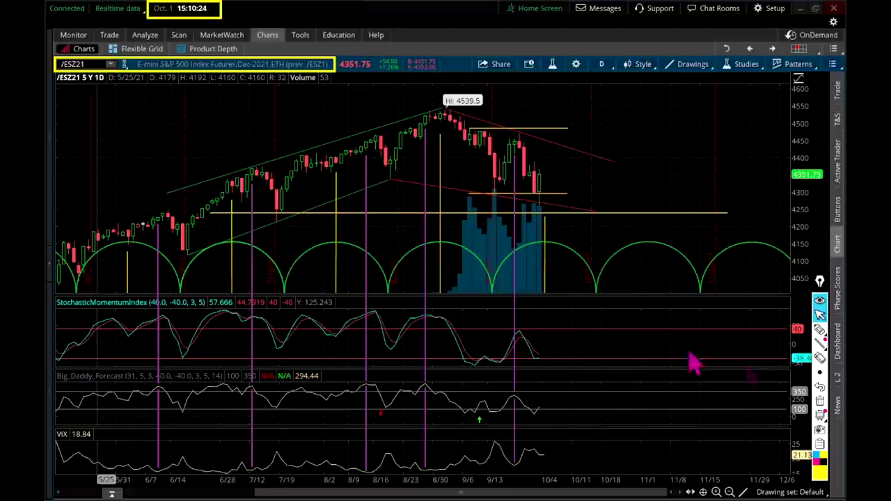
With the yellow pen, outline the current cycle's time span and price range up to mid-October, and clear the marks
{"action": "mouse_move", "coordinate": [821, 333]}
{"action": "left_click", "coordinate": [820, 332]}
{"action": "left_click_drag", "start_coordinate": [495, 284], "coordinate": [594, 284]}
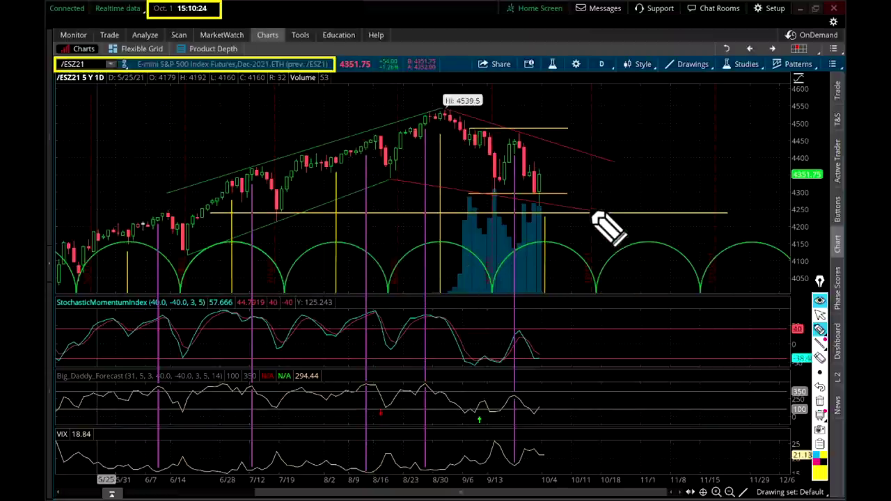
{"action": "left_click_drag", "start_coordinate": [594, 214], "coordinate": [598, 286]}
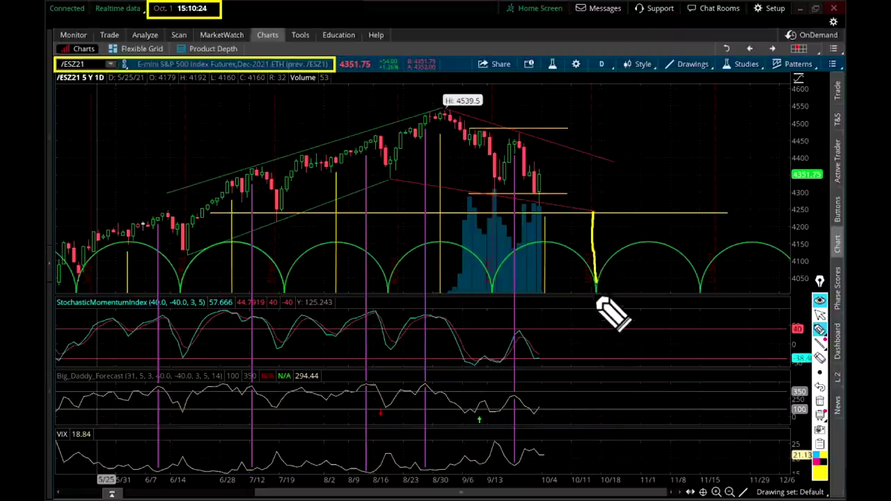
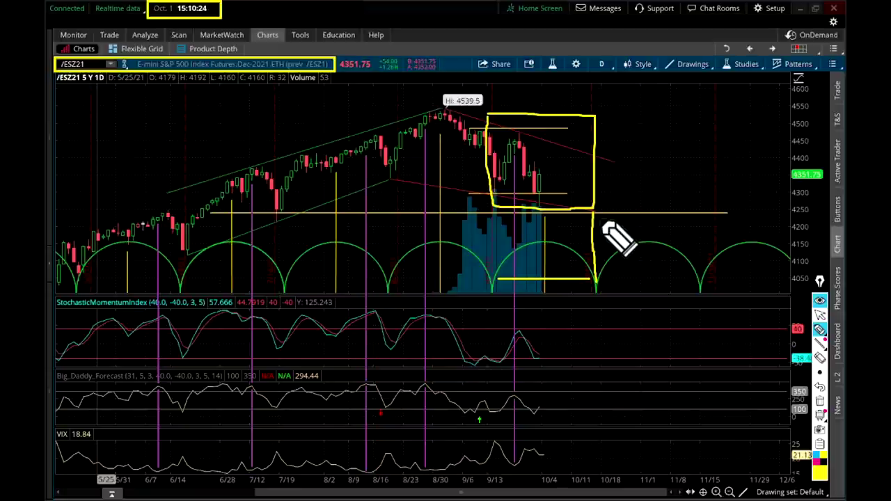
{"action": "key", "text": "ctrl+z"}
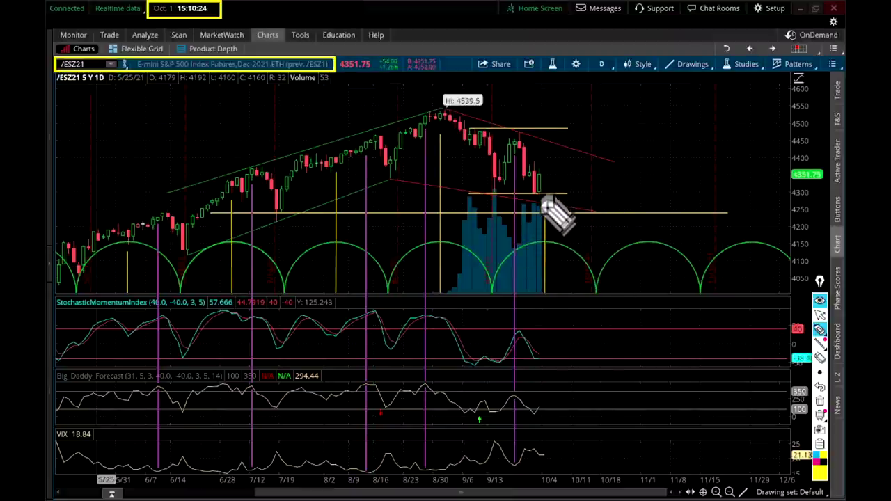
Sketch one rising and one falling price path from the latest candle toward mid-October, and clear both
{"action": "mouse_move", "coordinate": [540, 191]}
{"action": "left_mouse_down"}
{"action": "mouse_move", "coordinate": [585, 83]}
{"action": "mouse_move", "coordinate": [593, 160]}
{"action": "left_mouse_up"}
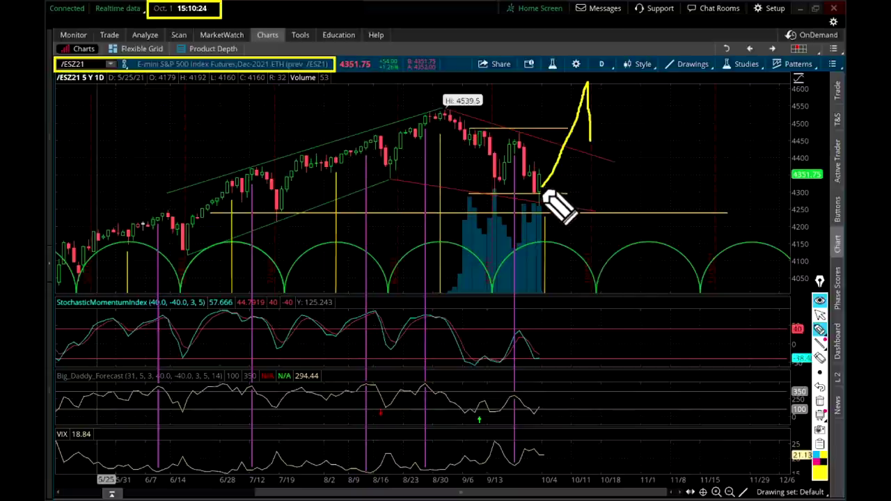
{"action": "left_click_drag", "start_coordinate": [542, 190], "coordinate": [594, 268]}
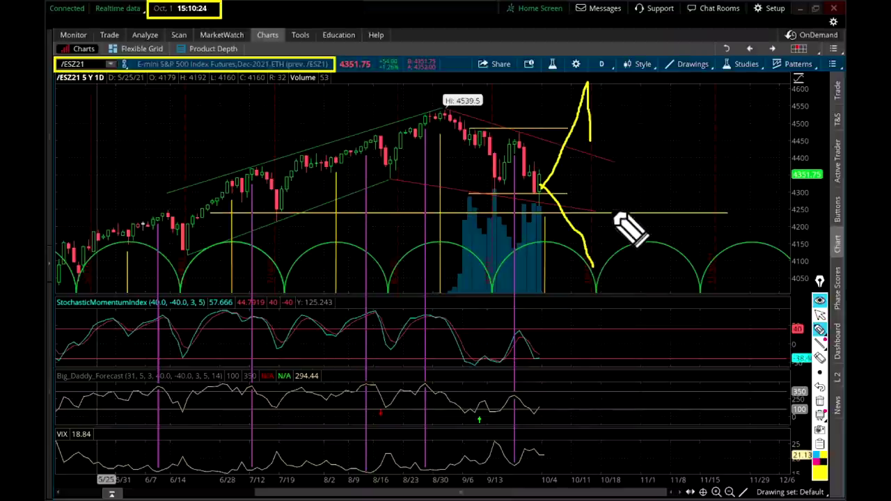
{"action": "key", "text": "ctrl+shift+e"}
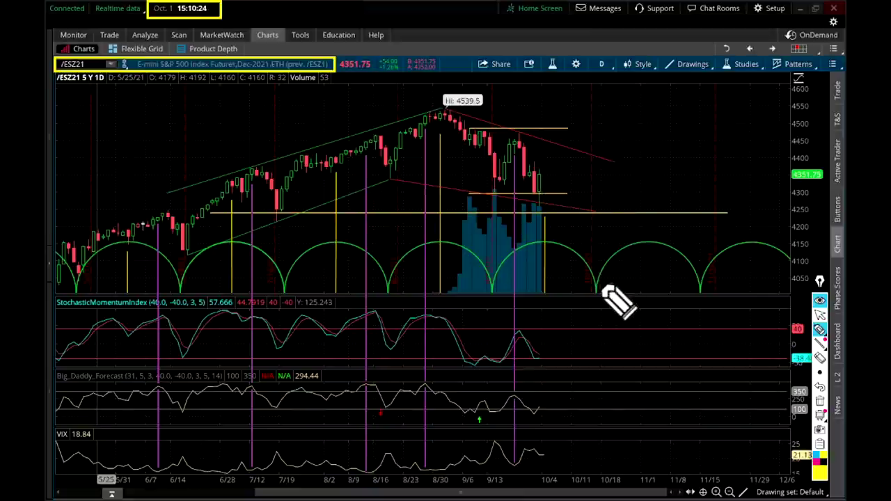
Trace a declining price path between the latest candle and the mid-October cycle end, and erase it
{"action": "mouse_move", "coordinate": [599, 283]}
{"action": "left_mouse_down"}
{"action": "mouse_move", "coordinate": [539, 184]}
{"action": "mouse_move", "coordinate": [572, 224]}
{"action": "left_mouse_up"}
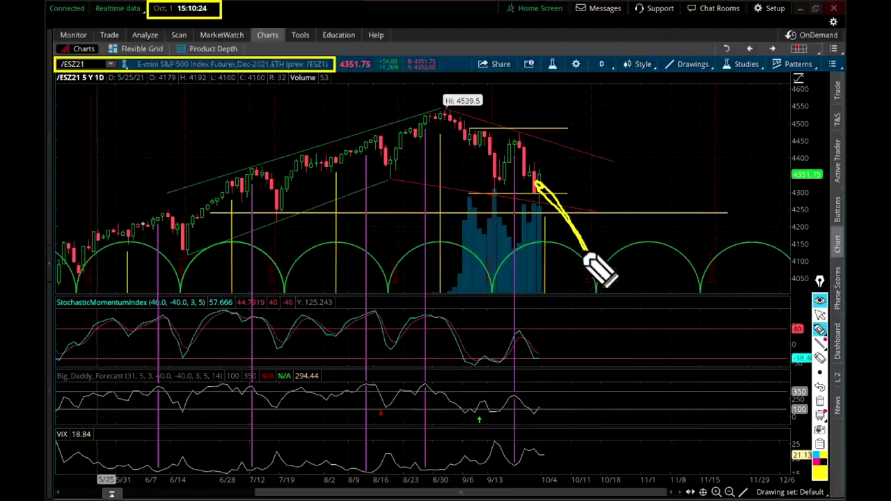
{"action": "left_click_drag", "start_coordinate": [566, 223], "coordinate": [594, 286]}
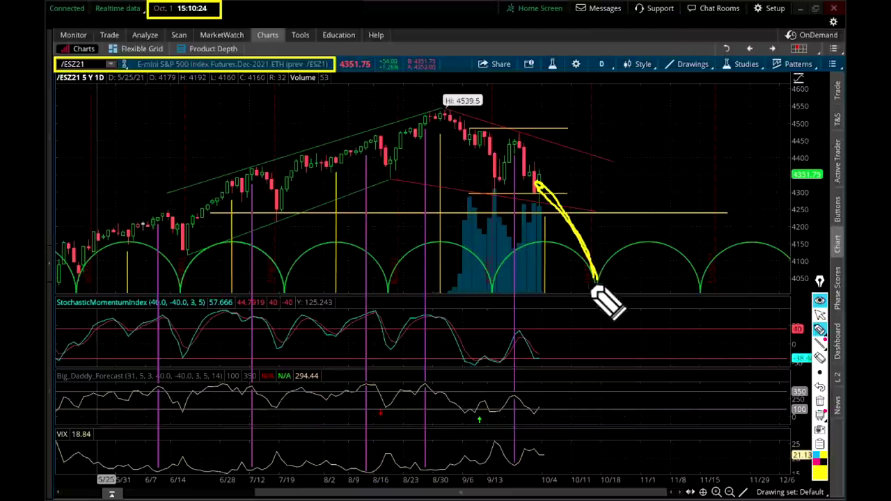
{"action": "key", "text": "e"}
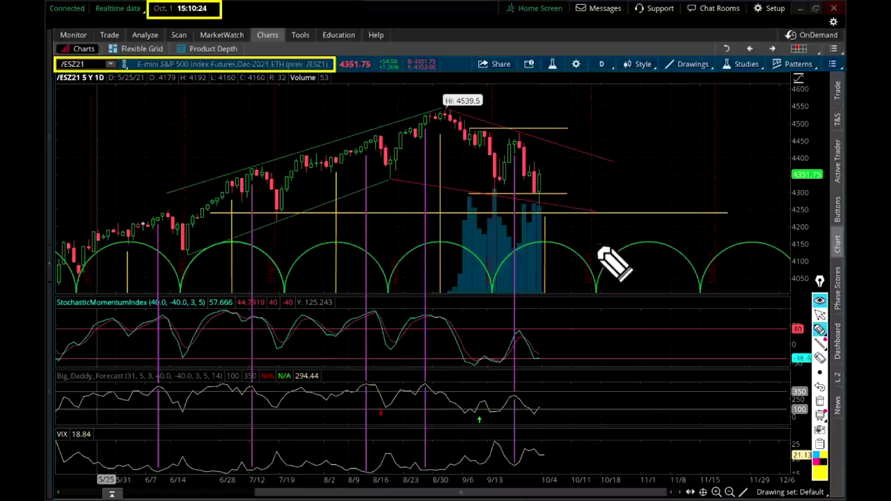
Mark the mid-October cycle end and the following cycle's midpoint near 11/1, and remove the marks
{"action": "left_click_drag", "start_coordinate": [599, 248], "coordinate": [596, 282]}
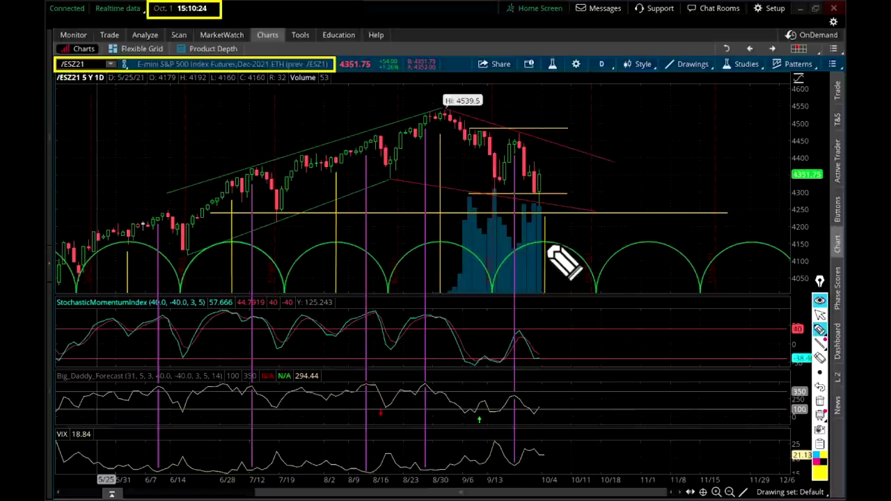
{"action": "left_click_drag", "start_coordinate": [647, 242], "coordinate": [649, 295]}
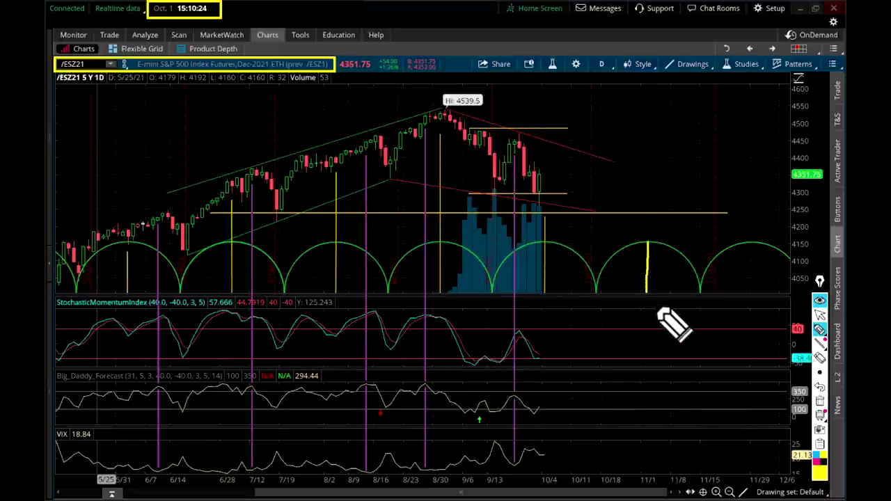
{"action": "key", "text": "ctrl+z"}
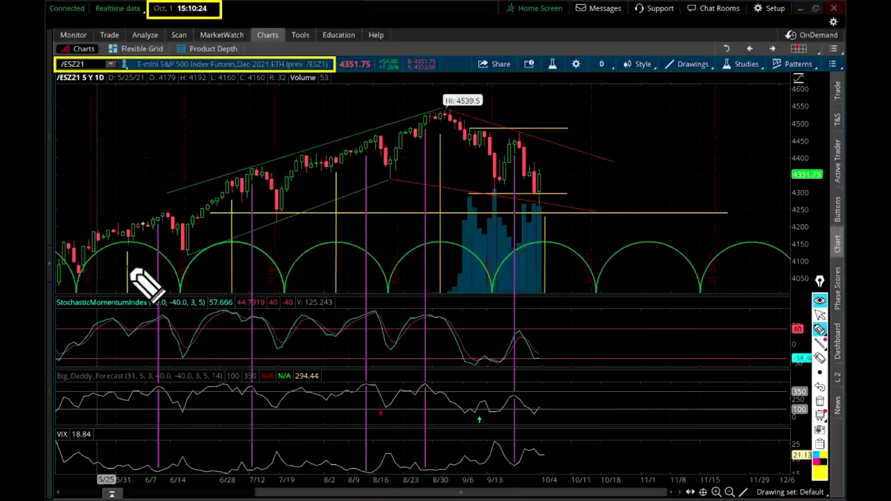
Circle the price lows at the cycle ends in June, July and August, and mark the September one
{"action": "mouse_move", "coordinate": [182, 240]}
{"action": "left_mouse_down"}
{"action": "mouse_move", "coordinate": [204, 224]}
{"action": "mouse_move", "coordinate": [186, 256]}
{"action": "mouse_move", "coordinate": [179, 230]}
{"action": "left_mouse_up"}
{"action": "mouse_move", "coordinate": [278, 226]}
{"action": "left_mouse_down"}
{"action": "mouse_move", "coordinate": [292, 219]}
{"action": "mouse_move", "coordinate": [278, 185]}
{"action": "mouse_move", "coordinate": [281, 228]}
{"action": "left_mouse_up"}
{"action": "mouse_move", "coordinate": [381, 184]}
{"action": "left_mouse_down"}
{"action": "mouse_move", "coordinate": [416, 163]}
{"action": "mouse_move", "coordinate": [388, 184]}
{"action": "mouse_move", "coordinate": [396, 188]}
{"action": "left_mouse_up"}
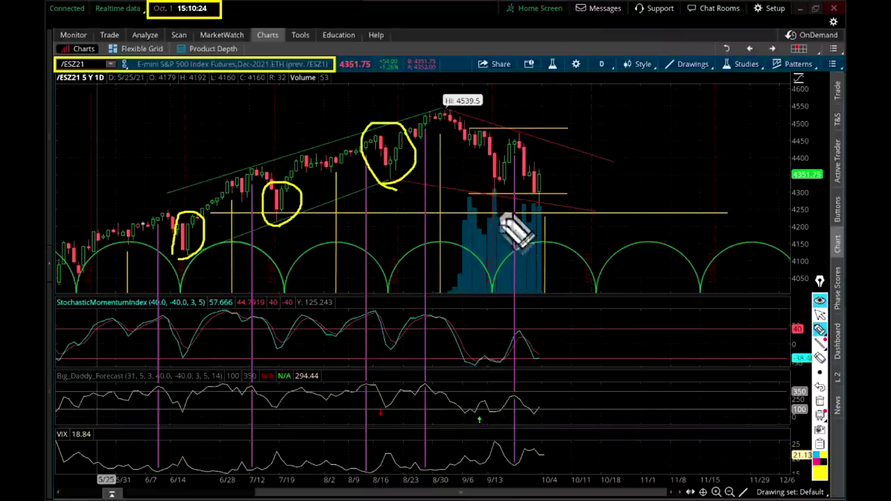
{"action": "mouse_move", "coordinate": [509, 139]}
{"action": "left_mouse_down"}
{"action": "mouse_move", "coordinate": [479, 182]}
{"action": "mouse_move", "coordinate": [499, 202]}
{"action": "left_mouse_up"}
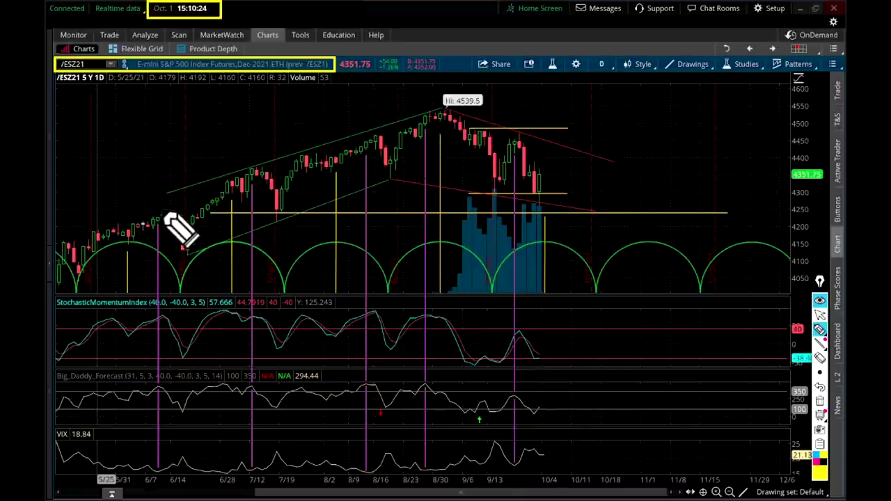
Mark the June, July and August cycle peaks with vertical lines, tracing the June and July declines and the August peak's distance from its cycle midpoint
{"action": "mouse_move", "coordinate": [170, 191]}
{"action": "left_mouse_down"}
{"action": "mouse_move", "coordinate": [169, 255]}
{"action": "mouse_move", "coordinate": [111, 254]}
{"action": "mouse_move", "coordinate": [132, 239]}
{"action": "mouse_move", "coordinate": [169, 275]}
{"action": "left_mouse_up"}
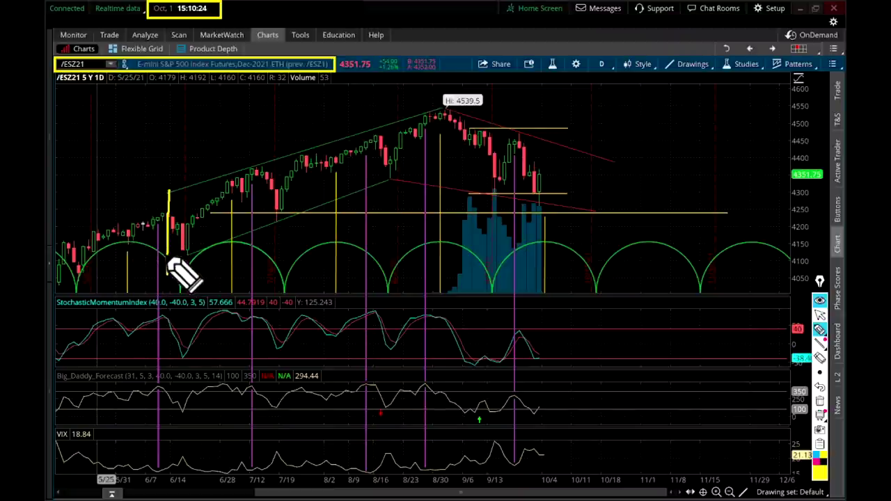
{"action": "left_click_drag", "start_coordinate": [169, 218], "coordinate": [183, 268]}
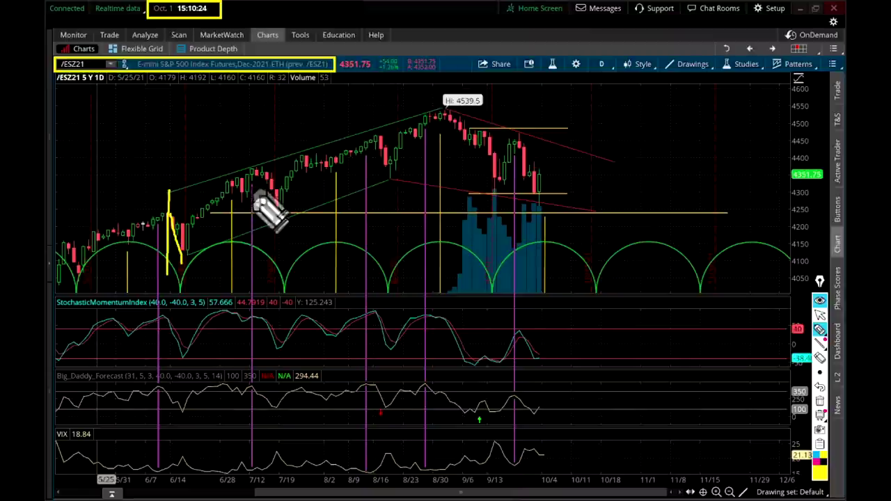
{"action": "mouse_move", "coordinate": [255, 165]}
{"action": "left_mouse_down"}
{"action": "mouse_move", "coordinate": [257, 263]}
{"action": "mouse_move", "coordinate": [268, 178]}
{"action": "mouse_move", "coordinate": [277, 233]}
{"action": "left_mouse_up"}
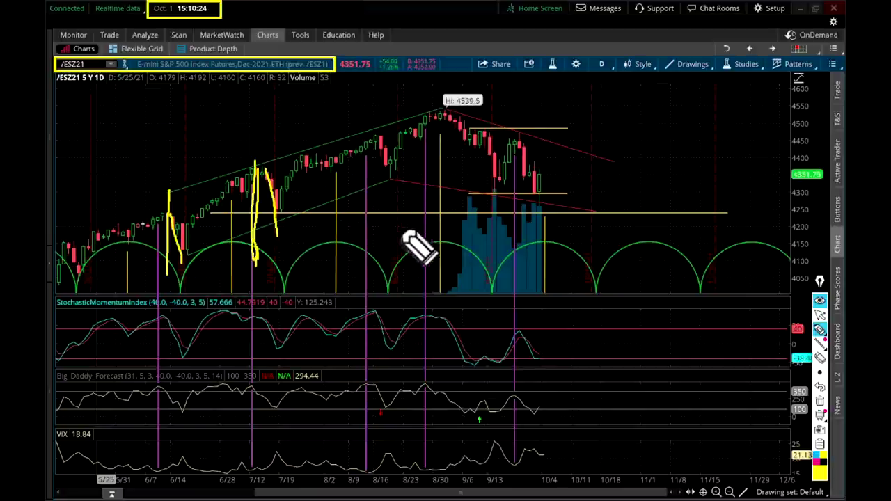
{"action": "left_click_drag", "start_coordinate": [375, 124], "coordinate": [376, 275]}
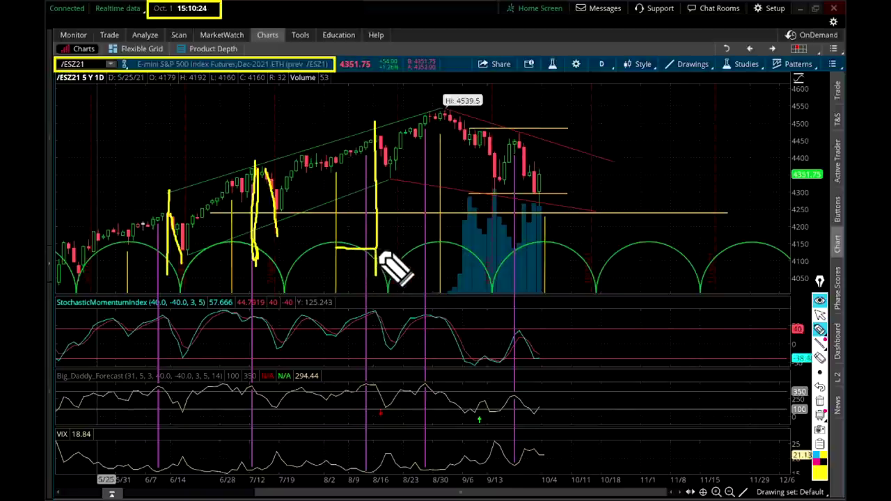
{"action": "mouse_move", "coordinate": [336, 249]}
{"action": "left_mouse_down"}
{"action": "mouse_move", "coordinate": [369, 249]}
{"action": "mouse_move", "coordinate": [375, 274]}
{"action": "left_mouse_up"}
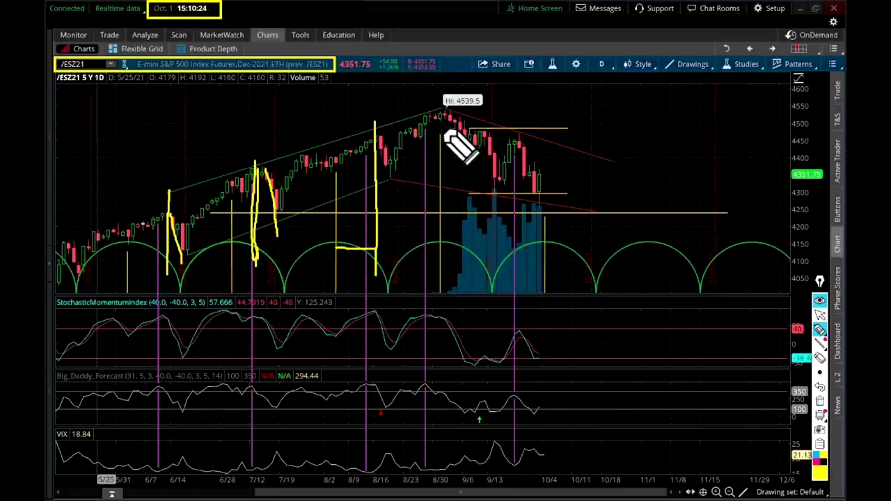
Mark the cycle peak just after 8/30 with a vertical line and an outline, plus a vertical stroke just after 9/6
{"action": "left_click_drag", "start_coordinate": [441, 92], "coordinate": [440, 141]}
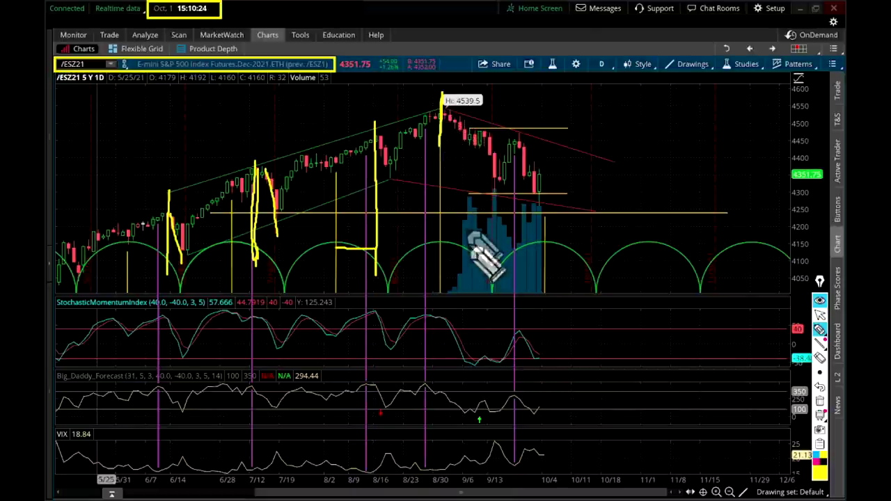
{"action": "mouse_move", "coordinate": [470, 259]}
{"action": "left_mouse_down"}
{"action": "mouse_move", "coordinate": [474, 222]}
{"action": "mouse_move", "coordinate": [477, 270]}
{"action": "mouse_move", "coordinate": [473, 226]}
{"action": "left_mouse_up"}
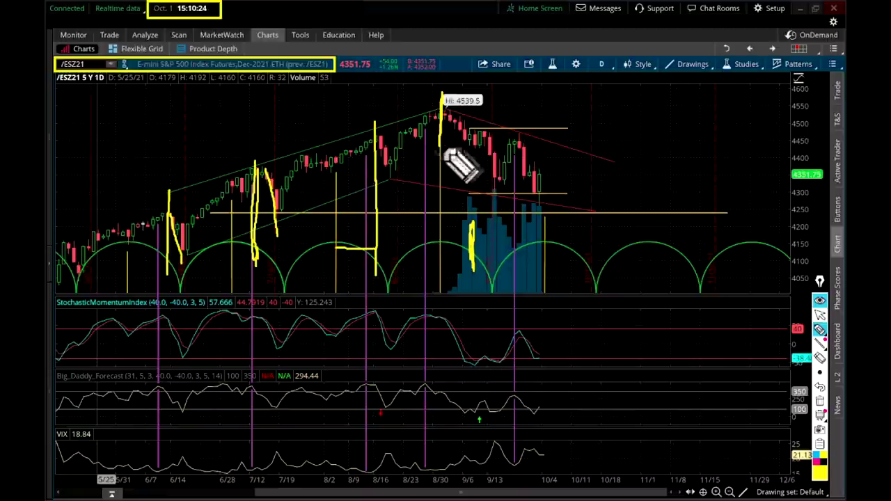
{"action": "mouse_move", "coordinate": [421, 124]}
{"action": "left_mouse_down"}
{"action": "mouse_move", "coordinate": [454, 124]}
{"action": "mouse_move", "coordinate": [458, 109]}
{"action": "mouse_move", "coordinate": [423, 123]}
{"action": "left_mouse_up"}
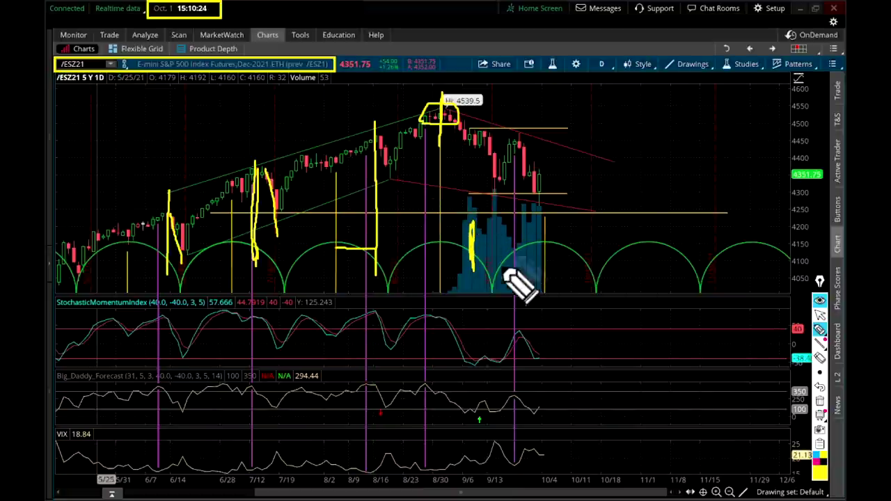
Trace the current and previous cycle arcs, and mark the current cycle's high with a vertical line and its distance from the midpoint
{"action": "mouse_move", "coordinate": [490, 282]}
{"action": "left_mouse_down"}
{"action": "mouse_move", "coordinate": [519, 257]}
{"action": "mouse_move", "coordinate": [565, 250]}
{"action": "mouse_move", "coordinate": [595, 284]}
{"action": "left_mouse_up"}
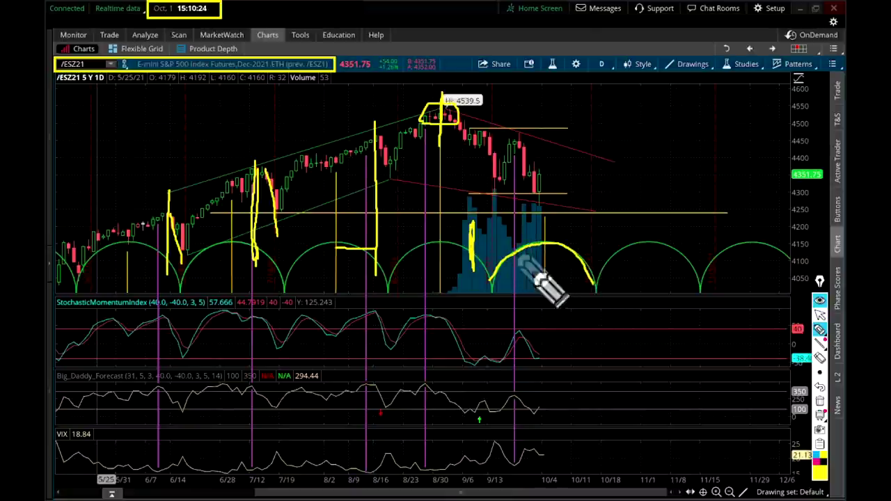
{"action": "left_click_drag", "start_coordinate": [519, 122], "coordinate": [517, 291]}
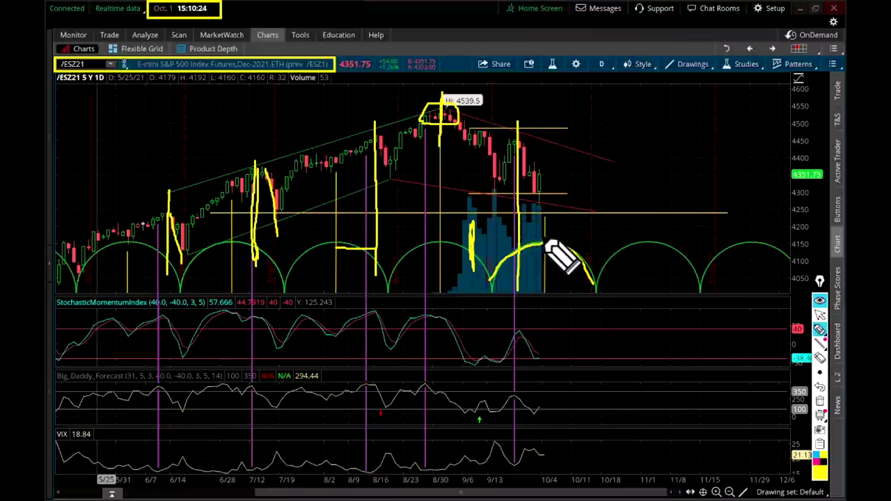
{"action": "mouse_move", "coordinate": [541, 244]}
{"action": "left_mouse_down"}
{"action": "mouse_move", "coordinate": [519, 239]}
{"action": "mouse_move", "coordinate": [544, 241]}
{"action": "left_mouse_up"}
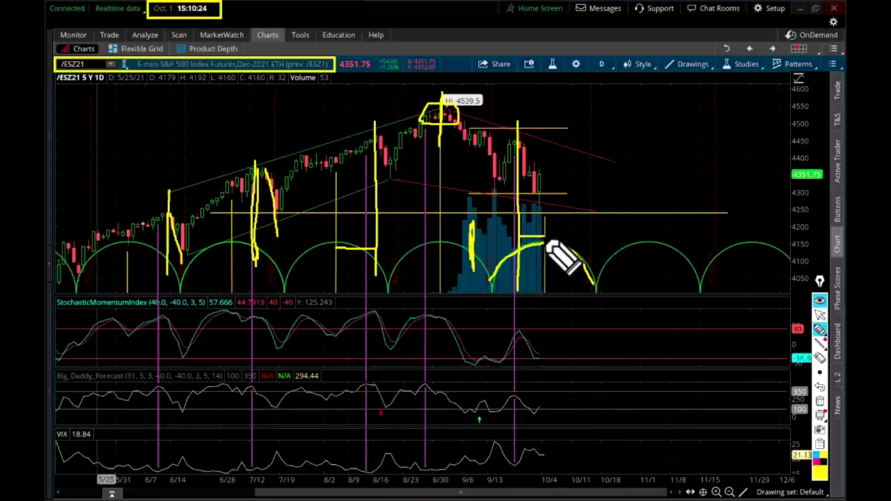
{"action": "mouse_move", "coordinate": [519, 240]}
{"action": "left_mouse_down"}
{"action": "mouse_move", "coordinate": [521, 164]}
{"action": "mouse_move", "coordinate": [521, 244]}
{"action": "mouse_move", "coordinate": [548, 241]}
{"action": "left_mouse_up"}
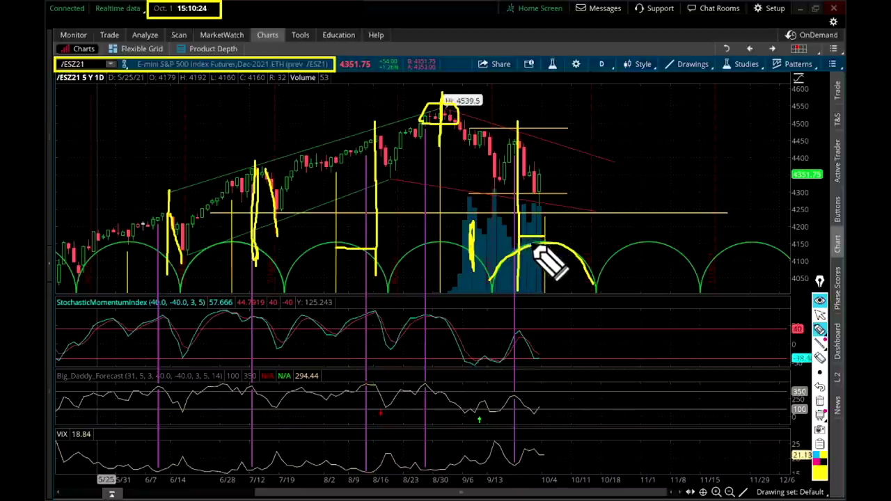
{"action": "left_click_drag", "start_coordinate": [533, 236], "coordinate": [546, 244]}
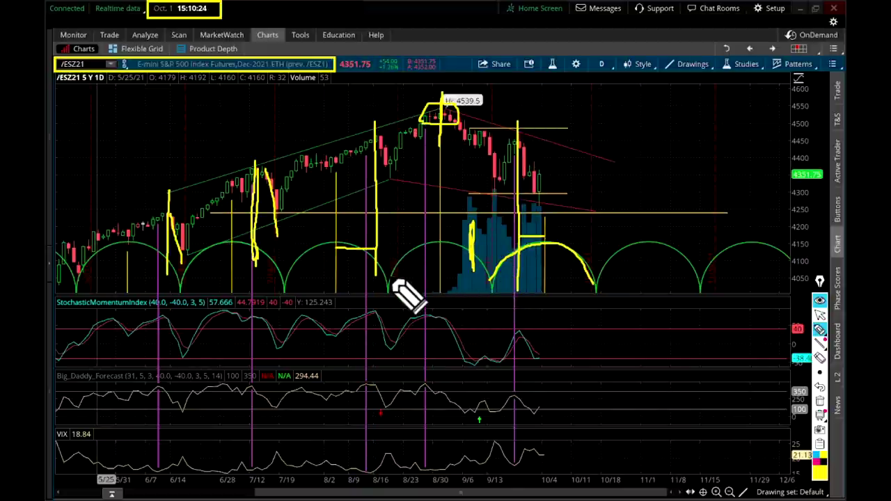
{"action": "mouse_move", "coordinate": [394, 283]}
{"action": "left_mouse_down"}
{"action": "mouse_move", "coordinate": [470, 249]}
{"action": "mouse_move", "coordinate": [489, 283]}
{"action": "left_mouse_up"}
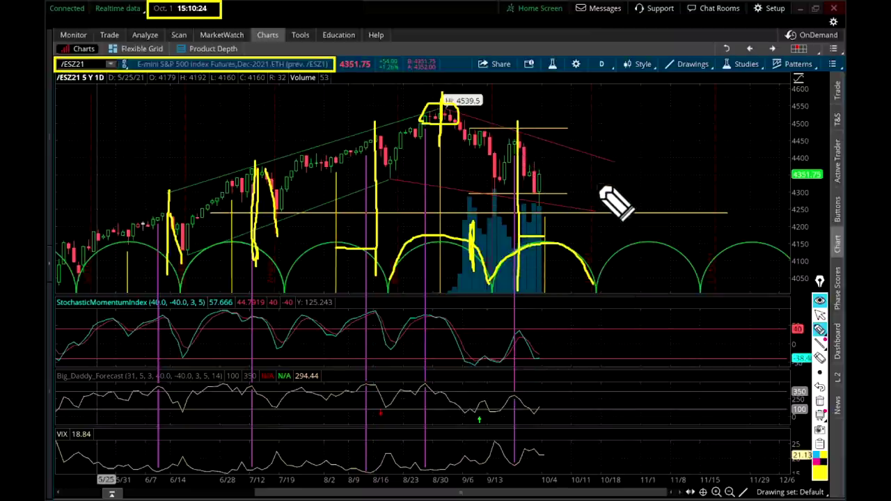
Sketch short rallies from the latest candle turning down into a mid-October vertical line, and clear all annotations
{"action": "mouse_move", "coordinate": [596, 198]}
{"action": "left_mouse_down"}
{"action": "mouse_move", "coordinate": [600, 292]}
{"action": "mouse_move", "coordinate": [591, 178]}
{"action": "left_mouse_up"}
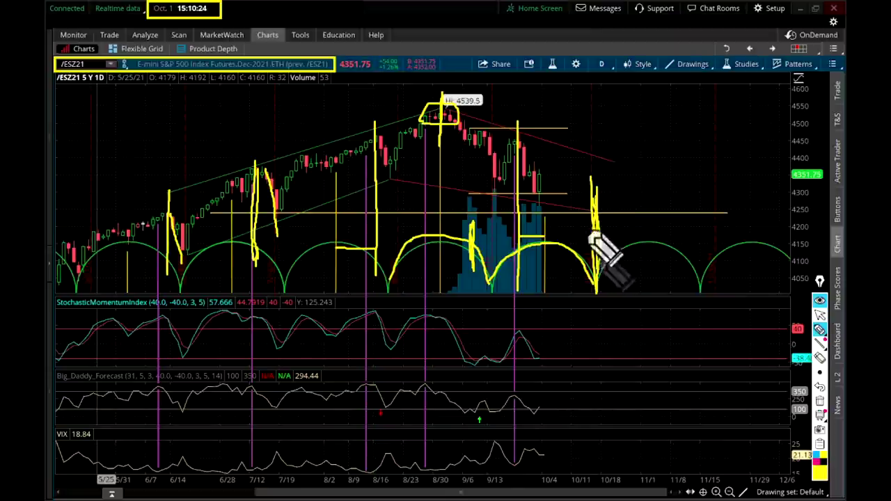
{"action": "mouse_move", "coordinate": [542, 172]}
{"action": "left_mouse_down"}
{"action": "mouse_move", "coordinate": [546, 179]}
{"action": "mouse_move", "coordinate": [570, 159]}
{"action": "mouse_move", "coordinate": [592, 275]}
{"action": "left_mouse_up"}
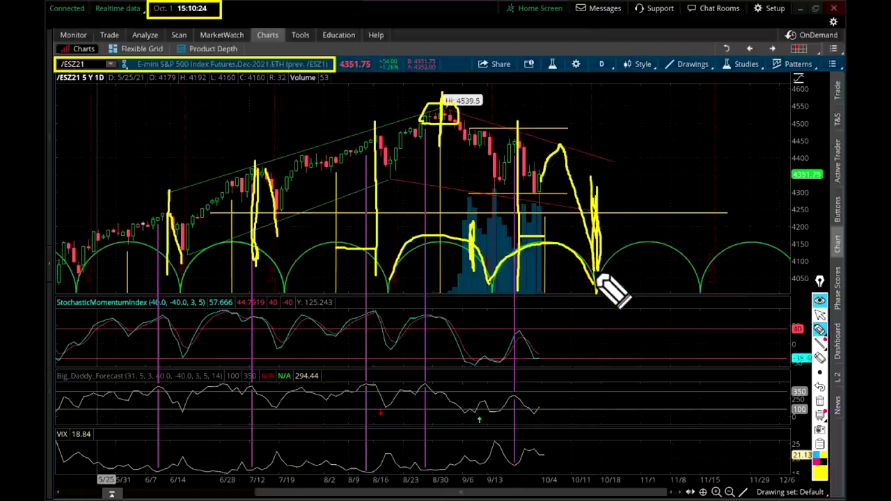
{"action": "mouse_move", "coordinate": [542, 187]}
{"action": "left_mouse_down"}
{"action": "mouse_move", "coordinate": [567, 174]}
{"action": "mouse_move", "coordinate": [579, 215]}
{"action": "mouse_move", "coordinate": [539, 176]}
{"action": "mouse_move", "coordinate": [554, 136]}
{"action": "mouse_move", "coordinate": [602, 239]}
{"action": "mouse_move", "coordinate": [596, 285]}
{"action": "mouse_move", "coordinate": [553, 147]}
{"action": "mouse_move", "coordinate": [573, 179]}
{"action": "mouse_move", "coordinate": [560, 117]}
{"action": "mouse_move", "coordinate": [576, 182]}
{"action": "mouse_move", "coordinate": [547, 189]}
{"action": "mouse_move", "coordinate": [533, 154]}
{"action": "mouse_move", "coordinate": [545, 183]}
{"action": "left_mouse_up"}
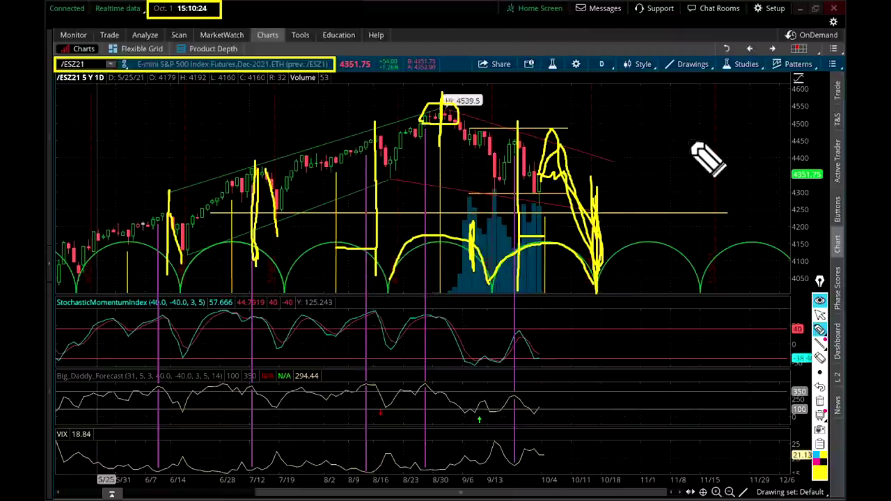
{"action": "key", "text": "e"}
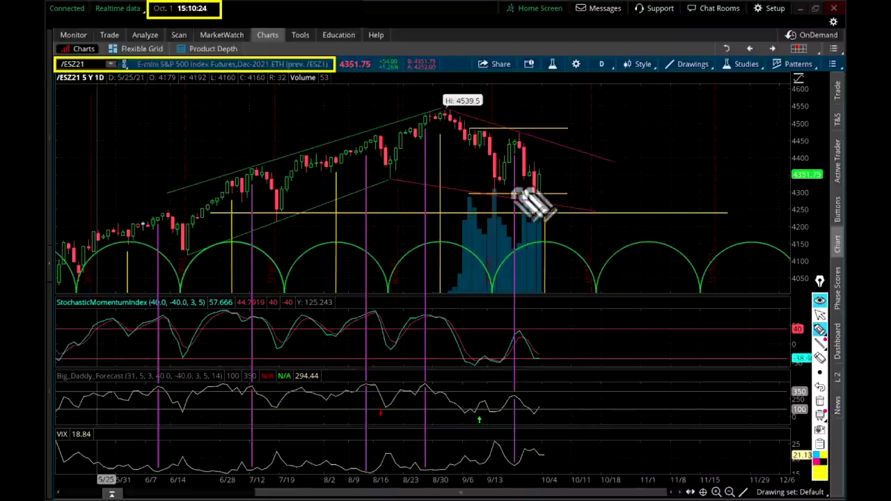
Circle the August and July cycle lows, and sketch a decline from the latest candle to the mid-October cycle end
{"action": "mouse_move", "coordinate": [395, 180]}
{"action": "left_mouse_down"}
{"action": "mouse_move", "coordinate": [383, 197]}
{"action": "mouse_move", "coordinate": [407, 171]}
{"action": "left_mouse_up"}
{"action": "mouse_move", "coordinate": [289, 187]}
{"action": "left_mouse_down"}
{"action": "mouse_move", "coordinate": [298, 209]}
{"action": "mouse_move", "coordinate": [292, 189]}
{"action": "left_mouse_up"}
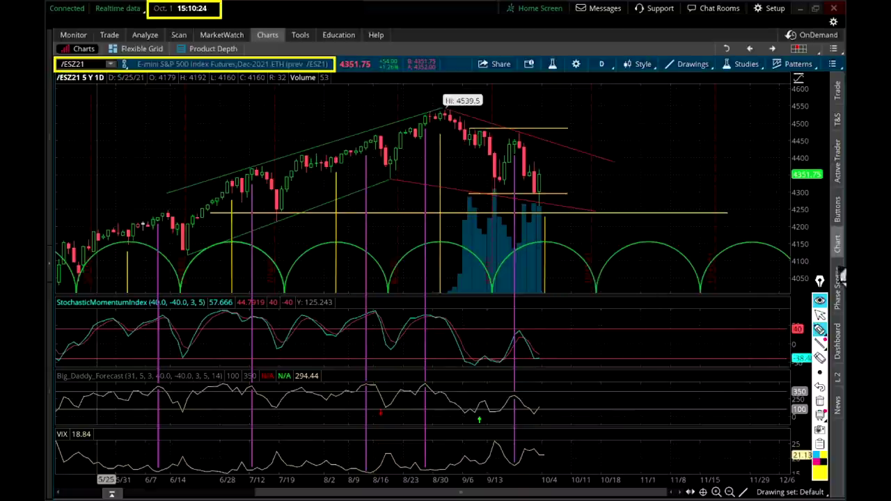
{"action": "mouse_move", "coordinate": [538, 184]}
{"action": "left_mouse_down"}
{"action": "mouse_move", "coordinate": [591, 259]}
{"action": "mouse_move", "coordinate": [597, 285]}
{"action": "left_mouse_up"}
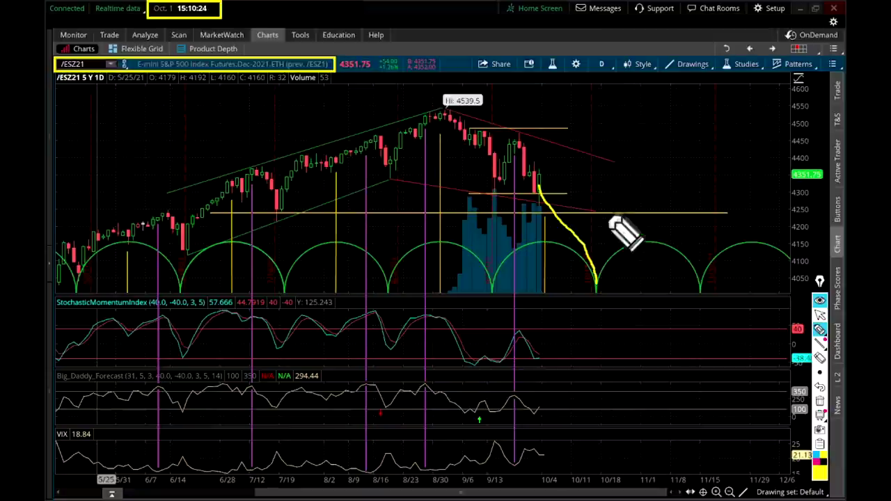
Draw a vertical line at the mid-October cycle low and circle the late-September rally high
{"action": "left_click_drag", "start_coordinate": [592, 184], "coordinate": [589, 288]}
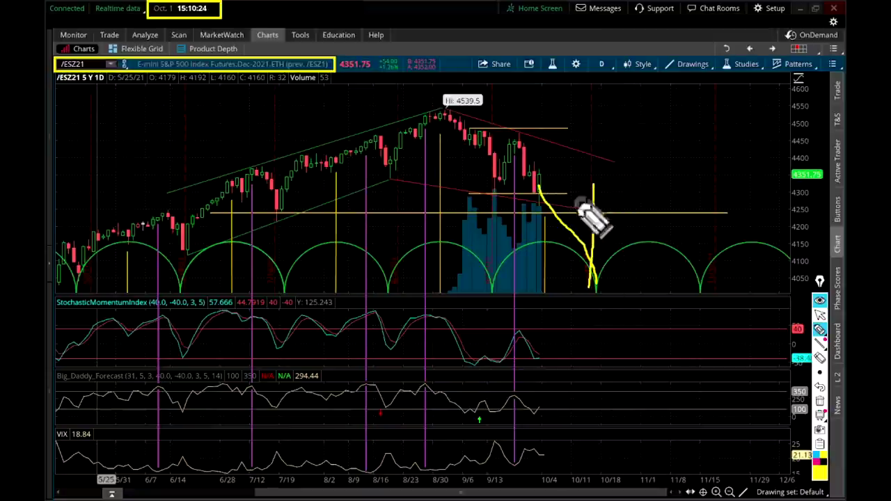
{"action": "mouse_move", "coordinate": [519, 129]}
{"action": "left_mouse_down"}
{"action": "mouse_move", "coordinate": [508, 139]}
{"action": "mouse_move", "coordinate": [519, 133]}
{"action": "left_mouse_up"}
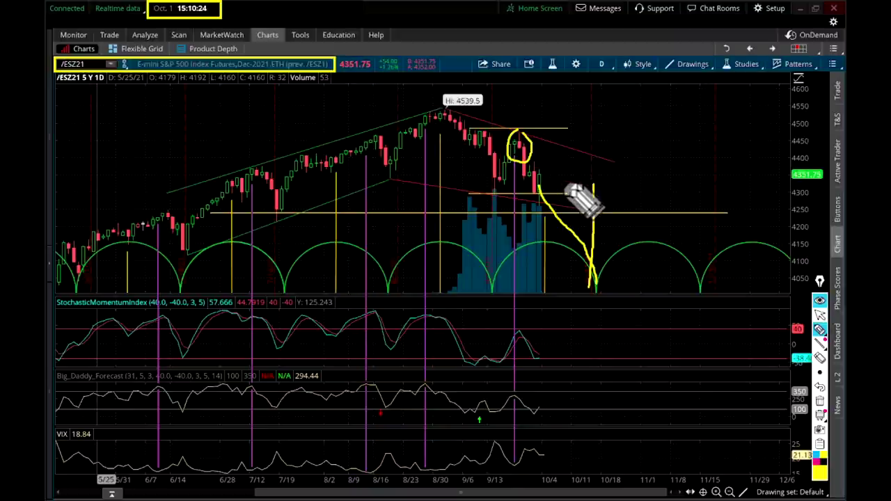
Sketch a breakout above a horizontal line at the 4539.5 high and an alternative rejection near 4400 turning down, and clear all annotations
{"action": "mouse_move", "coordinate": [539, 184]}
{"action": "left_mouse_down"}
{"action": "mouse_move", "coordinate": [555, 106]}
{"action": "mouse_move", "coordinate": [443, 108]}
{"action": "mouse_move", "coordinate": [613, 107]}
{"action": "left_mouse_up"}
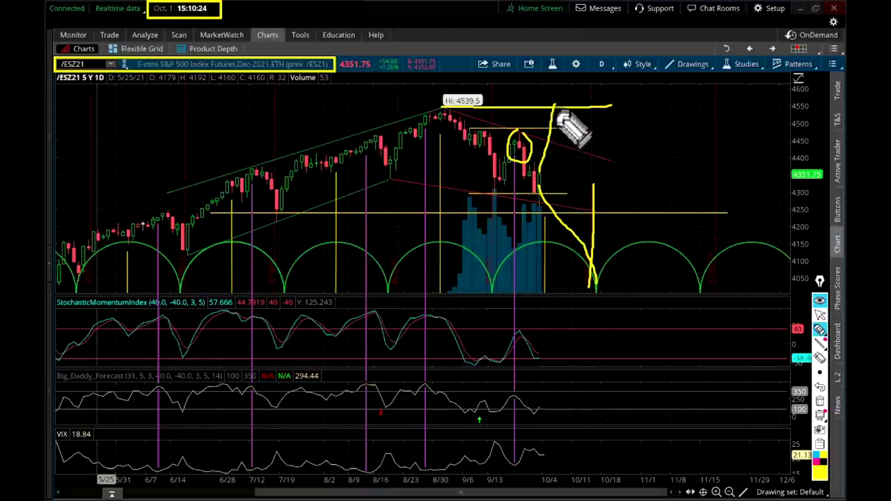
{"action": "mouse_move", "coordinate": [557, 109]}
{"action": "left_mouse_down"}
{"action": "mouse_move", "coordinate": [561, 89]}
{"action": "mouse_move", "coordinate": [575, 92]}
{"action": "mouse_move", "coordinate": [586, 117]}
{"action": "left_mouse_up"}
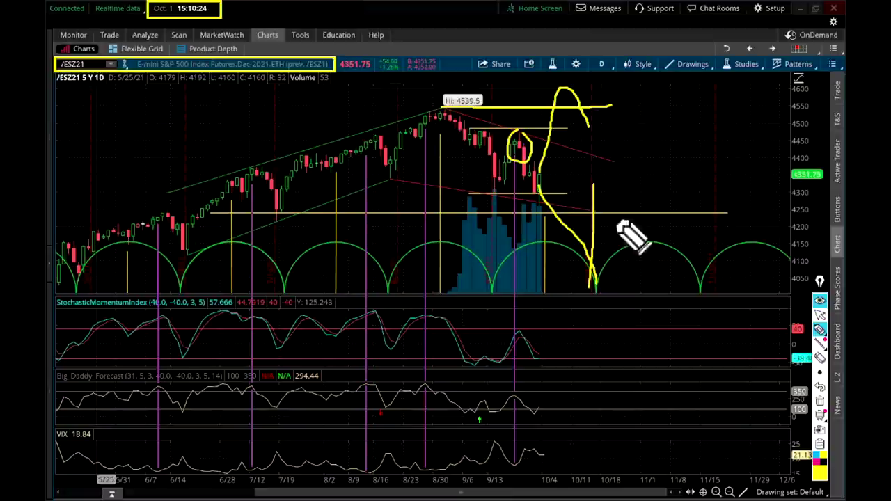
{"action": "mouse_move", "coordinate": [590, 130]}
{"action": "left_mouse_down"}
{"action": "mouse_move", "coordinate": [661, 44]}
{"action": "mouse_move", "coordinate": [656, 38]}
{"action": "left_mouse_up"}
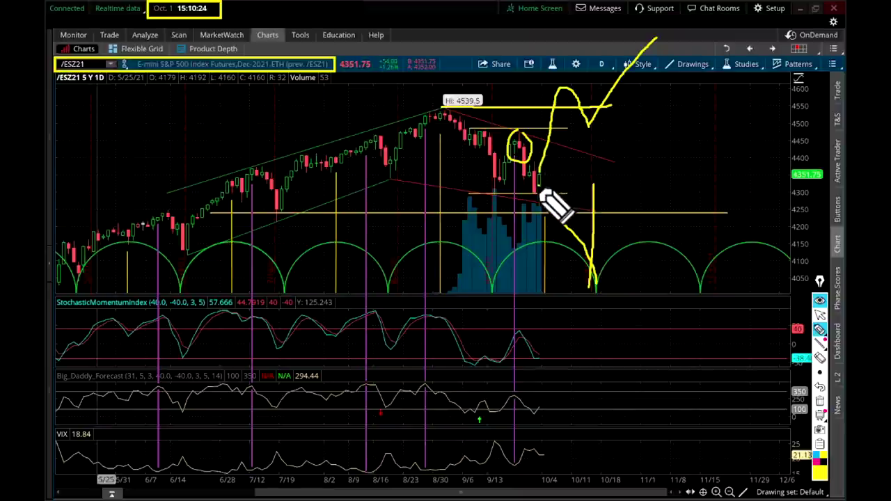
{"action": "mouse_move", "coordinate": [559, 166]}
{"action": "left_mouse_down"}
{"action": "mouse_move", "coordinate": [581, 159]}
{"action": "mouse_move", "coordinate": [557, 177]}
{"action": "mouse_move", "coordinate": [569, 177]}
{"action": "mouse_move", "coordinate": [606, 261]}
{"action": "left_mouse_up"}
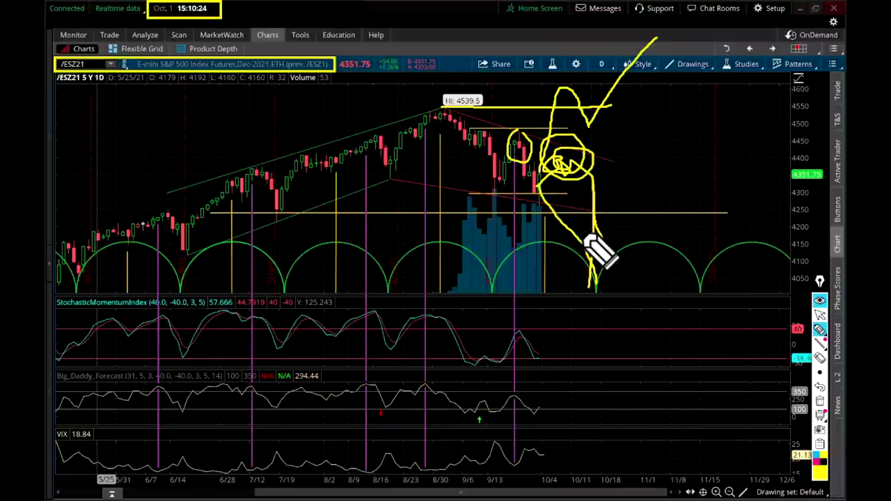
{"action": "key", "text": "e"}
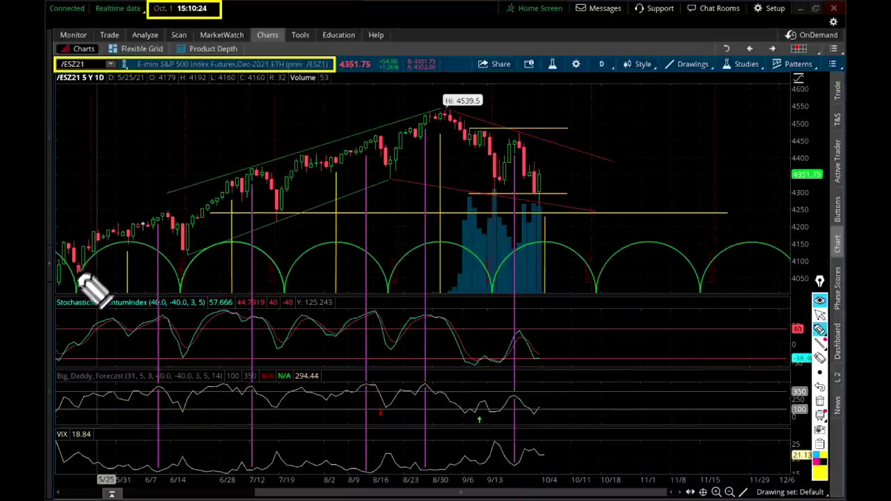
Trace price into the first full cycle's midpoint, underline the candles at the next midpoint, and trace price through and beyond the early-August midpoint
{"action": "left_click_drag", "start_coordinate": [76, 262], "coordinate": [130, 233]}
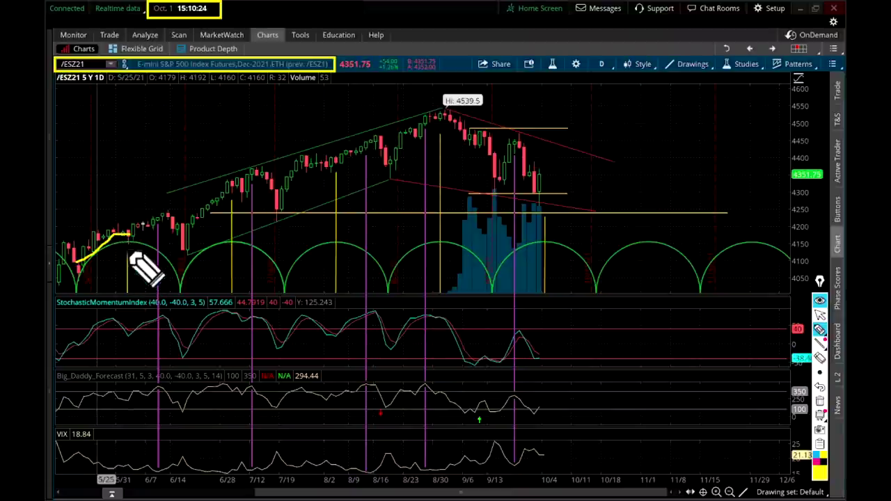
{"action": "left_click_drag", "start_coordinate": [226, 187], "coordinate": [248, 187]}
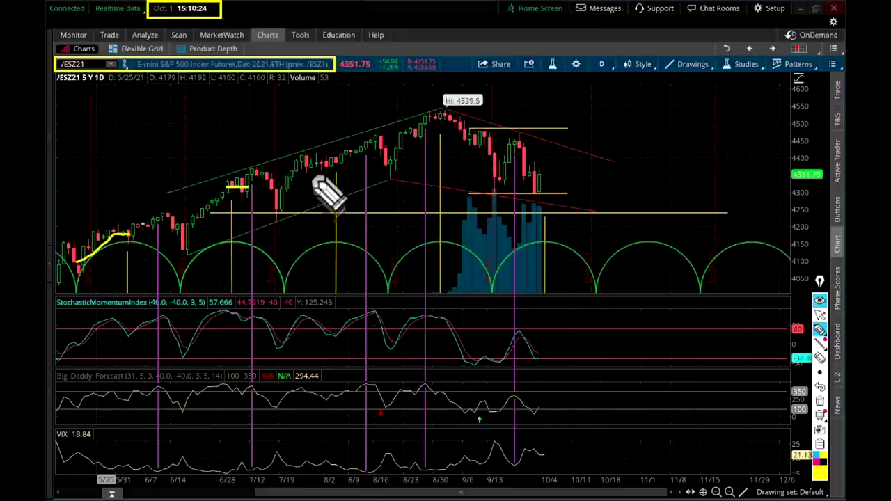
{"action": "mouse_move", "coordinate": [314, 166]}
{"action": "left_mouse_down"}
{"action": "mouse_move", "coordinate": [334, 165]}
{"action": "mouse_move", "coordinate": [376, 141]}
{"action": "left_mouse_up"}
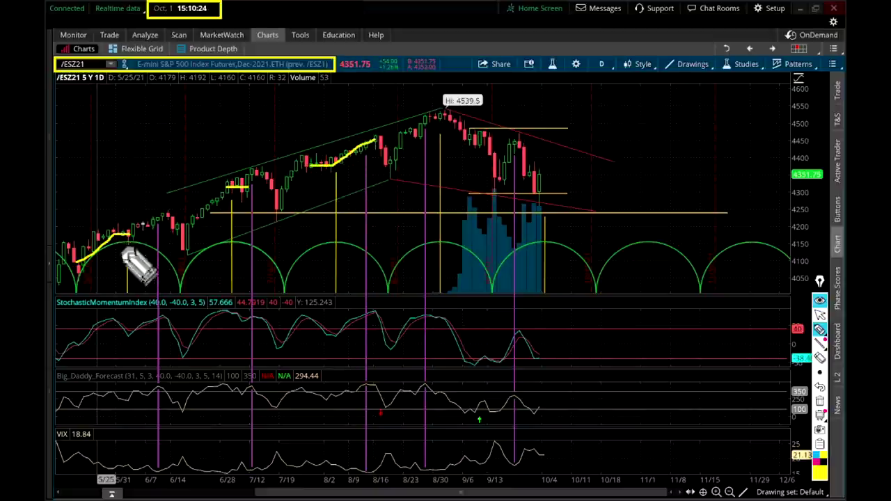
Circle the candles around the first three cycle midpoints and outline the peak candles around the 8/30 midpoint
{"action": "mouse_move", "coordinate": [117, 230]}
{"action": "left_mouse_down"}
{"action": "mouse_move", "coordinate": [149, 248]}
{"action": "mouse_move", "coordinate": [122, 217]}
{"action": "left_mouse_up"}
{"action": "mouse_move", "coordinate": [232, 203]}
{"action": "left_mouse_down"}
{"action": "mouse_move", "coordinate": [209, 185]}
{"action": "mouse_move", "coordinate": [226, 205]}
{"action": "left_mouse_up"}
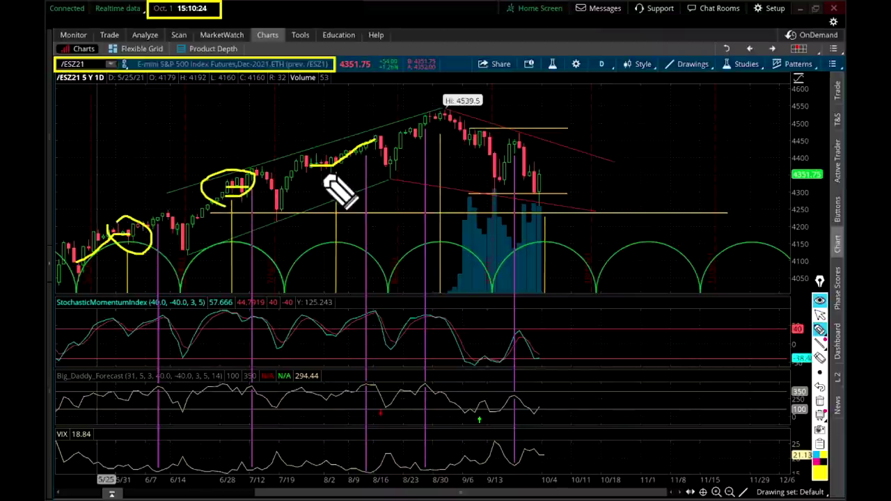
{"action": "mouse_move", "coordinate": [328, 154]}
{"action": "left_mouse_down"}
{"action": "mouse_move", "coordinate": [330, 174]}
{"action": "mouse_move", "coordinate": [324, 137]}
{"action": "left_mouse_up"}
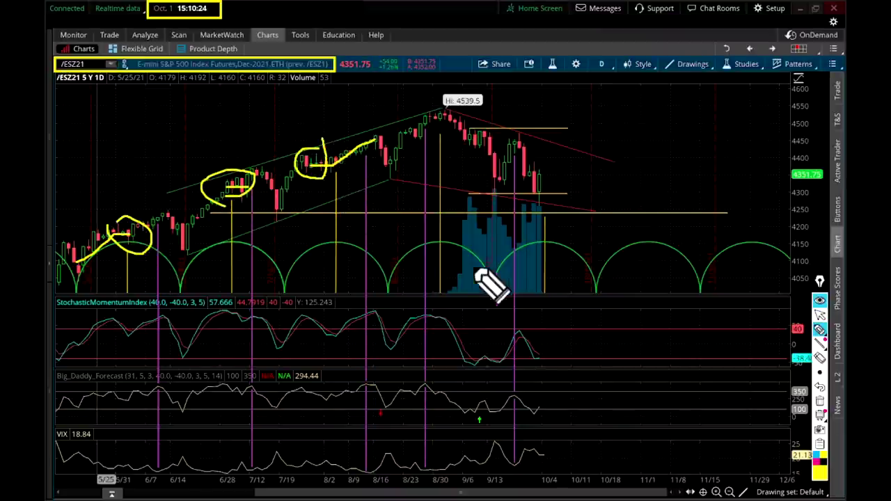
{"action": "mouse_move", "coordinate": [423, 120]}
{"action": "left_mouse_down"}
{"action": "mouse_move", "coordinate": [459, 120]}
{"action": "mouse_move", "coordinate": [440, 120]}
{"action": "mouse_move", "coordinate": [445, 133]}
{"action": "left_mouse_up"}
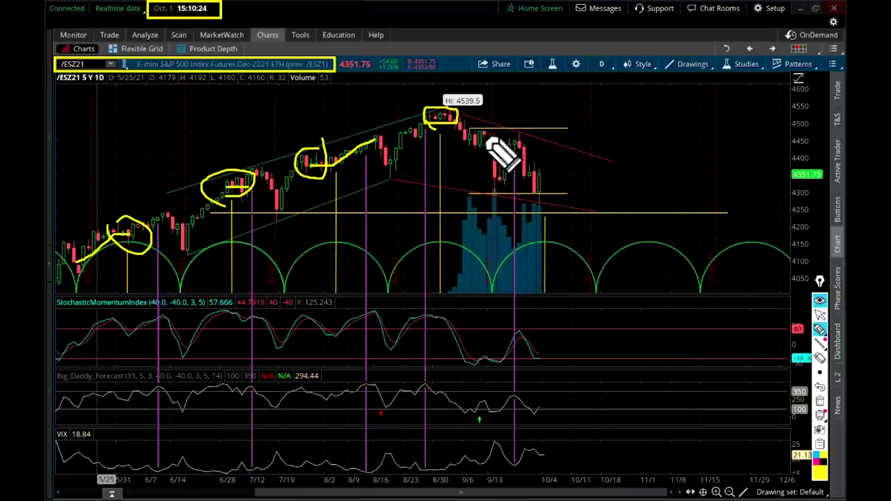
Trace September's drop, rebound and second drop, mark the current cycle midpoint with a vertical line and scribbled circle, and clear all annotations
{"action": "mouse_move", "coordinate": [485, 131]}
{"action": "left_mouse_down"}
{"action": "mouse_move", "coordinate": [493, 143]}
{"action": "mouse_move", "coordinate": [513, 141]}
{"action": "mouse_move", "coordinate": [550, 203]}
{"action": "left_mouse_up"}
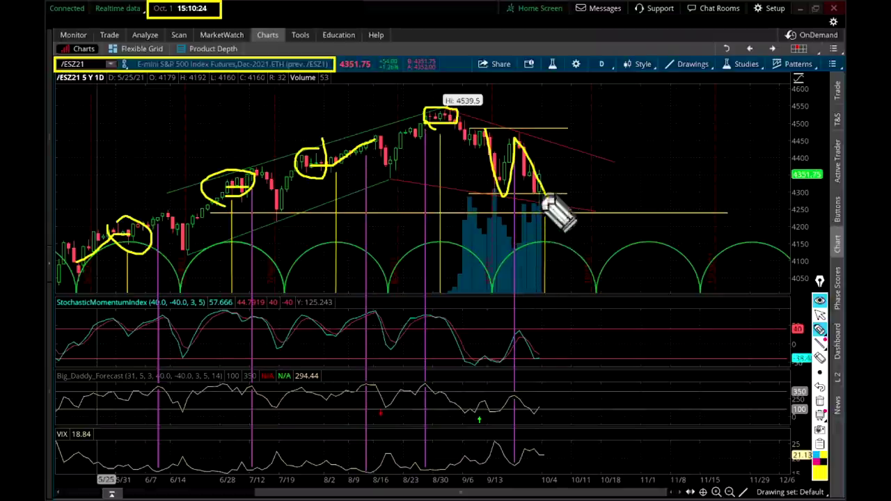
{"action": "left_click_drag", "start_coordinate": [548, 180], "coordinate": [546, 222]}
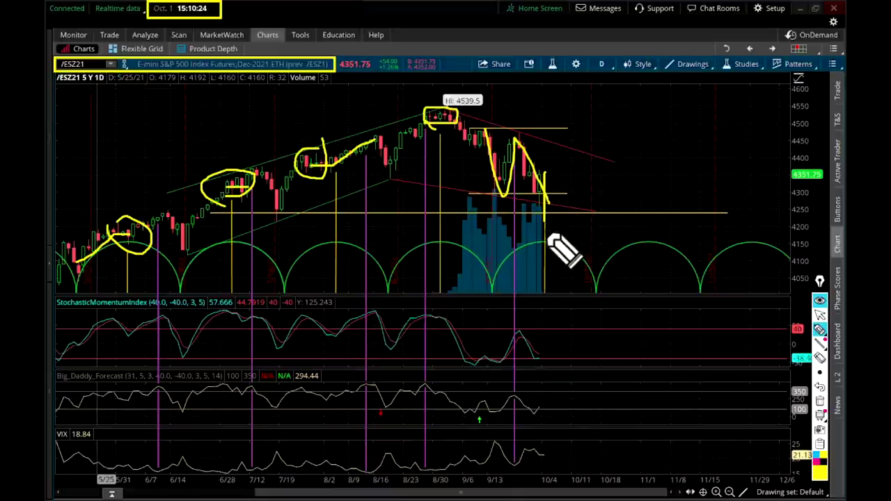
{"action": "mouse_move", "coordinate": [541, 197]}
{"action": "left_mouse_down"}
{"action": "mouse_move", "coordinate": [580, 193]}
{"action": "mouse_move", "coordinate": [523, 181]}
{"action": "mouse_move", "coordinate": [565, 197]}
{"action": "mouse_move", "coordinate": [554, 185]}
{"action": "mouse_move", "coordinate": [556, 200]}
{"action": "mouse_move", "coordinate": [552, 182]}
{"action": "left_mouse_up"}
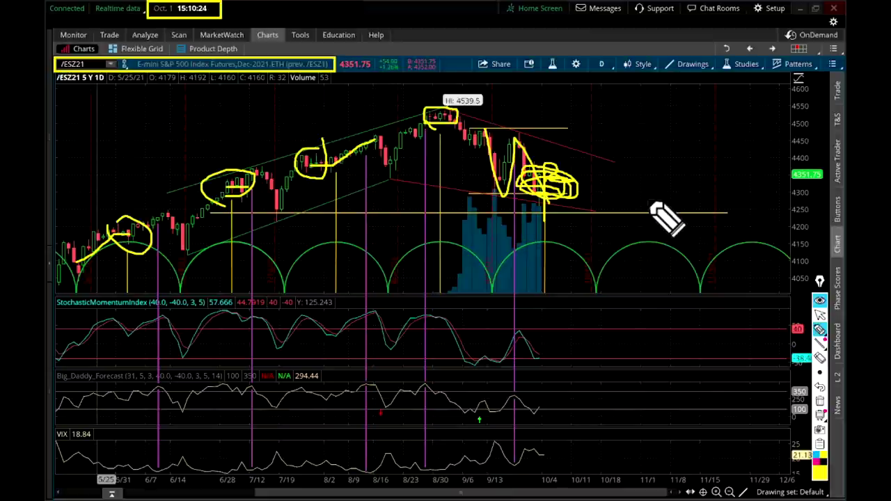
{"action": "key", "text": "e"}
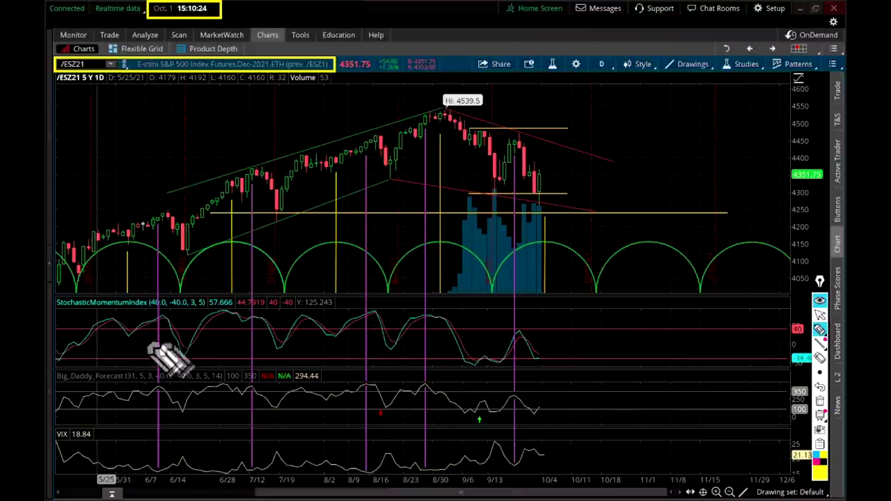
Circle the successive StochasticMomentumIndex peaks from early June to late September, and clear the circles
{"action": "mouse_move", "coordinate": [128, 322]}
{"action": "left_mouse_down"}
{"action": "mouse_move", "coordinate": [110, 328]}
{"action": "mouse_move", "coordinate": [184, 331]}
{"action": "mouse_move", "coordinate": [165, 317]}
{"action": "mouse_move", "coordinate": [174, 332]}
{"action": "left_mouse_up"}
{"action": "mouse_move", "coordinate": [275, 327]}
{"action": "left_mouse_down"}
{"action": "mouse_move", "coordinate": [254, 321]}
{"action": "mouse_move", "coordinate": [272, 335]}
{"action": "mouse_move", "coordinate": [319, 337]}
{"action": "left_mouse_up"}
{"action": "mouse_move", "coordinate": [372, 308]}
{"action": "left_mouse_down"}
{"action": "mouse_move", "coordinate": [364, 332]}
{"action": "mouse_move", "coordinate": [380, 314]}
{"action": "mouse_move", "coordinate": [369, 332]}
{"action": "mouse_move", "coordinate": [371, 320]}
{"action": "left_mouse_up"}
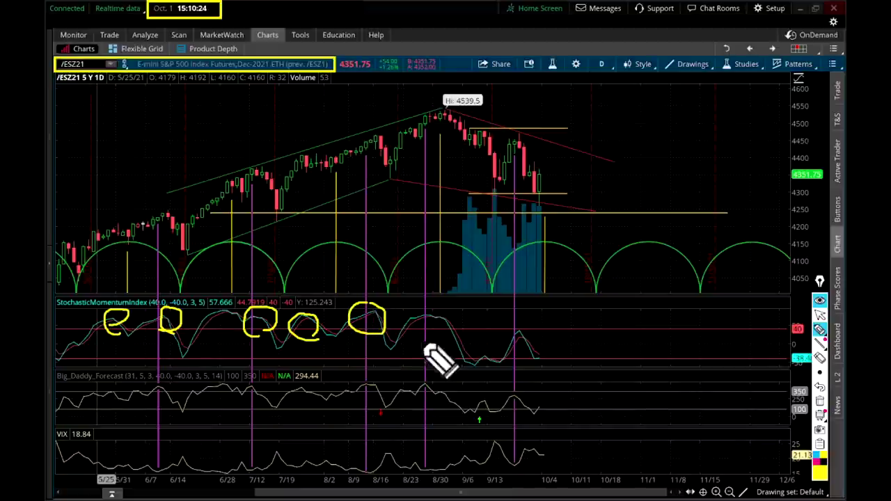
{"action": "mouse_move", "coordinate": [434, 333]}
{"action": "left_mouse_down"}
{"action": "mouse_move", "coordinate": [437, 316]}
{"action": "mouse_move", "coordinate": [443, 326]}
{"action": "left_mouse_up"}
{"action": "mouse_move", "coordinate": [523, 338]}
{"action": "left_mouse_down"}
{"action": "mouse_move", "coordinate": [536, 333]}
{"action": "mouse_move", "coordinate": [528, 354]}
{"action": "left_mouse_up"}
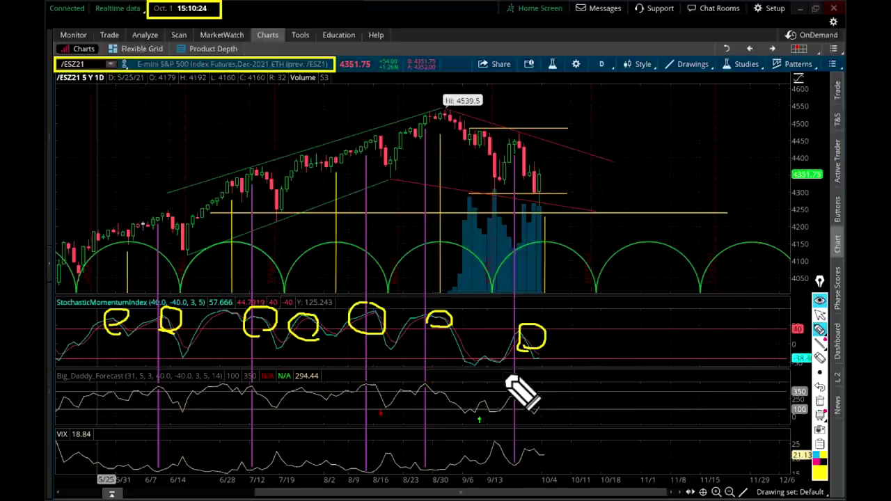
{"action": "key", "text": "Delete"}
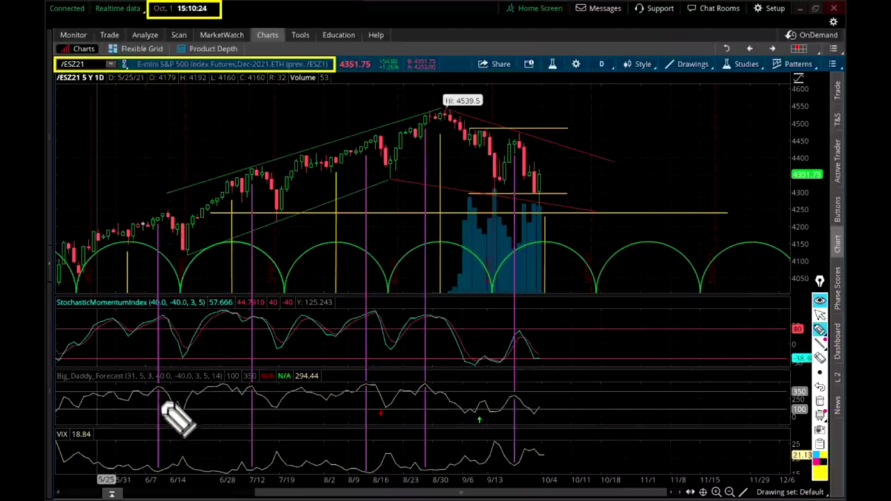
Outline the Big_Daddy_Forecast name and value, underline the /ESZ21 5 Y 1D label, and highlight the latest candle
{"action": "mouse_move", "coordinate": [91, 387]}
{"action": "left_mouse_down"}
{"action": "mouse_move", "coordinate": [116, 388]}
{"action": "mouse_move", "coordinate": [130, 374]}
{"action": "mouse_move", "coordinate": [70, 369]}
{"action": "mouse_move", "coordinate": [50, 379]}
{"action": "mouse_move", "coordinate": [78, 387]}
{"action": "left_mouse_up"}
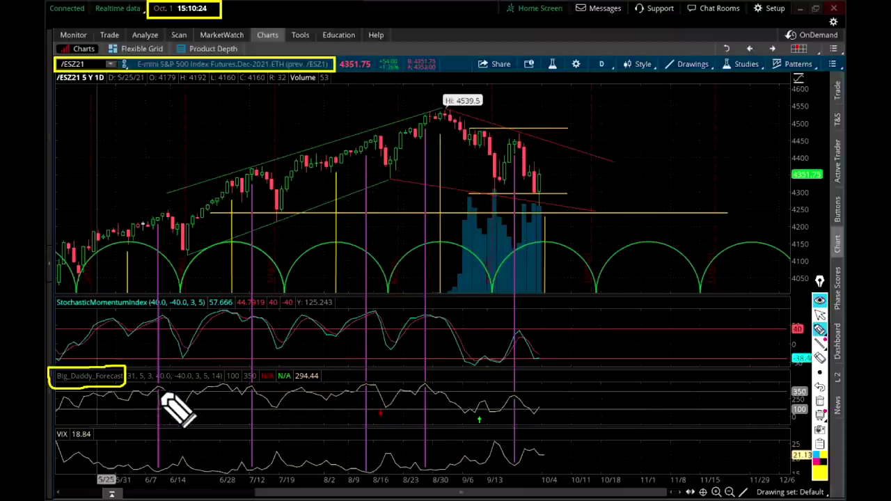
{"action": "mouse_move", "coordinate": [313, 369]}
{"action": "left_mouse_down"}
{"action": "mouse_move", "coordinate": [334, 380]}
{"action": "mouse_move", "coordinate": [288, 379]}
{"action": "left_mouse_up"}
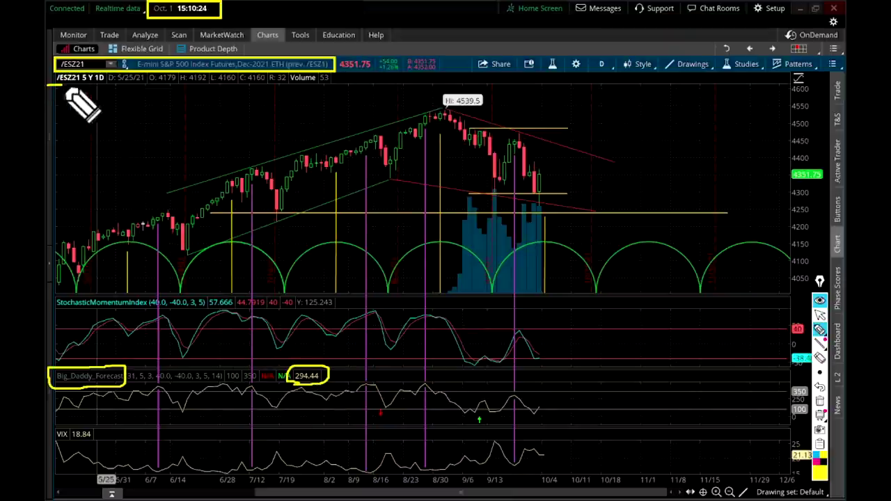
{"action": "left_click_drag", "start_coordinate": [63, 87], "coordinate": [112, 86]}
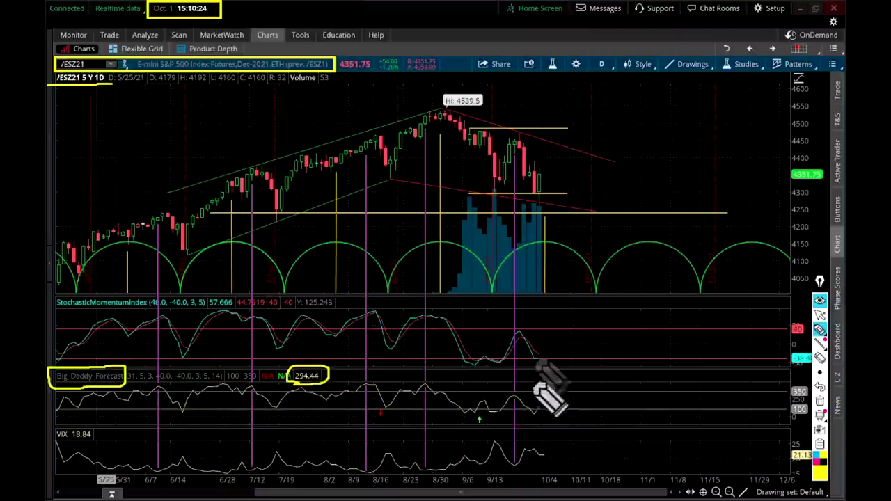
{"action": "mouse_move", "coordinate": [542, 196]}
{"action": "left_mouse_down"}
{"action": "mouse_move", "coordinate": [540, 173]}
{"action": "mouse_move", "coordinate": [539, 200]}
{"action": "left_mouse_up"}
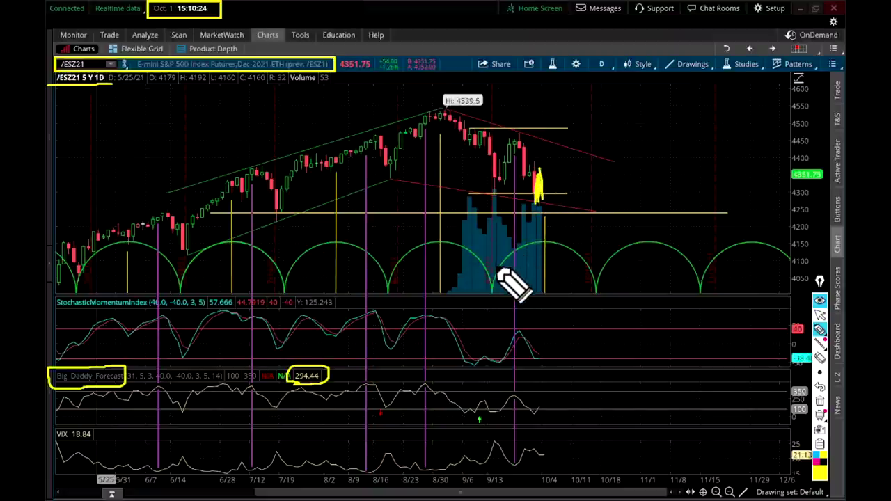
Clear the marks, and circle the Big_Daddy_Forecast value and the study's peak just after 6/7 with a vertical tick inside
{"action": "mouse_move", "coordinate": [300, 357]}
{"action": "left_mouse_down"}
{"action": "mouse_move", "coordinate": [295, 375]}
{"action": "mouse_move", "coordinate": [324, 378]}
{"action": "mouse_move", "coordinate": [300, 348]}
{"action": "left_mouse_up"}
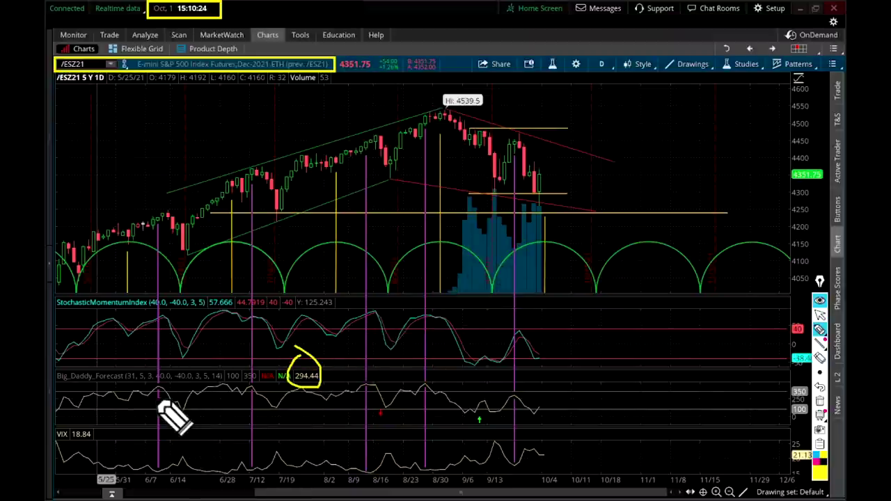
{"action": "mouse_move", "coordinate": [156, 400]}
{"action": "left_mouse_down"}
{"action": "mouse_move", "coordinate": [174, 387]}
{"action": "mouse_move", "coordinate": [146, 388]}
{"action": "mouse_move", "coordinate": [157, 400]}
{"action": "left_mouse_up"}
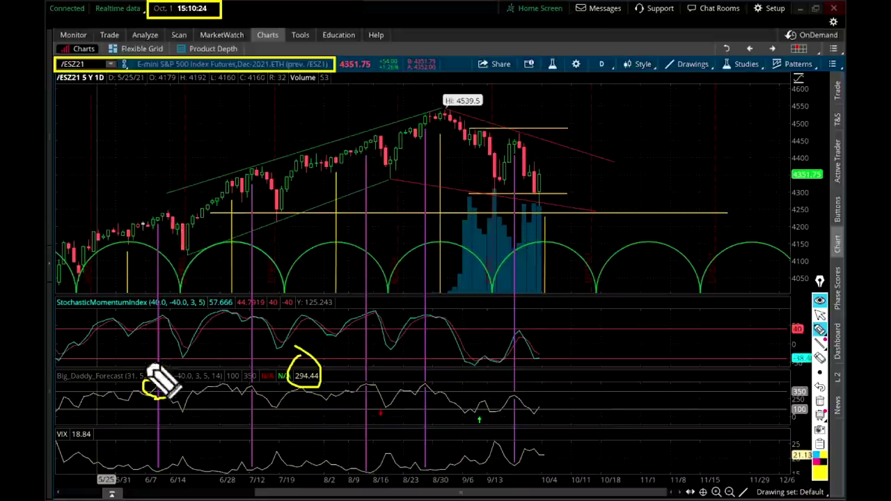
{"action": "mouse_move", "coordinate": [163, 391]}
{"action": "left_mouse_down"}
{"action": "mouse_move", "coordinate": [170, 400]}
{"action": "mouse_move", "coordinate": [145, 384]}
{"action": "mouse_move", "coordinate": [162, 401]}
{"action": "left_mouse_up"}
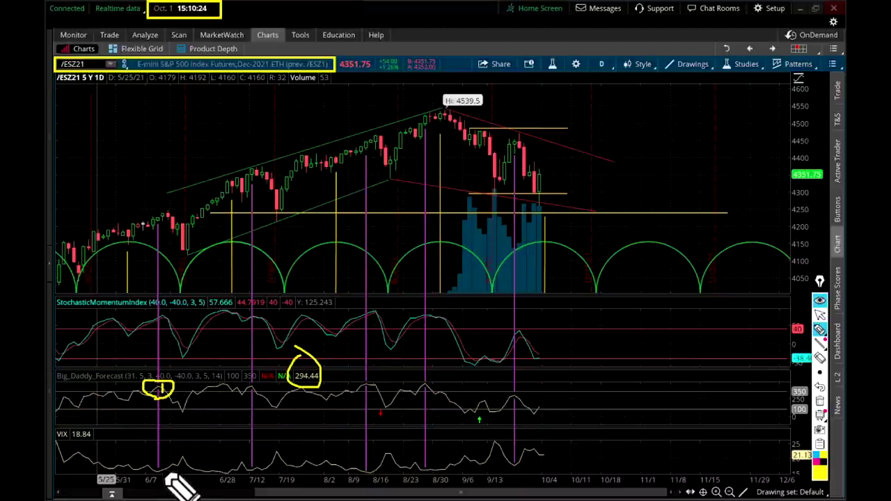
Tick the VIX low just after 6/7, circle the current VIX value, and re-mark the Big_Daddy_Forecast value and early-June peak
{"action": "left_click_drag", "start_coordinate": [162, 473], "coordinate": [161, 465]}
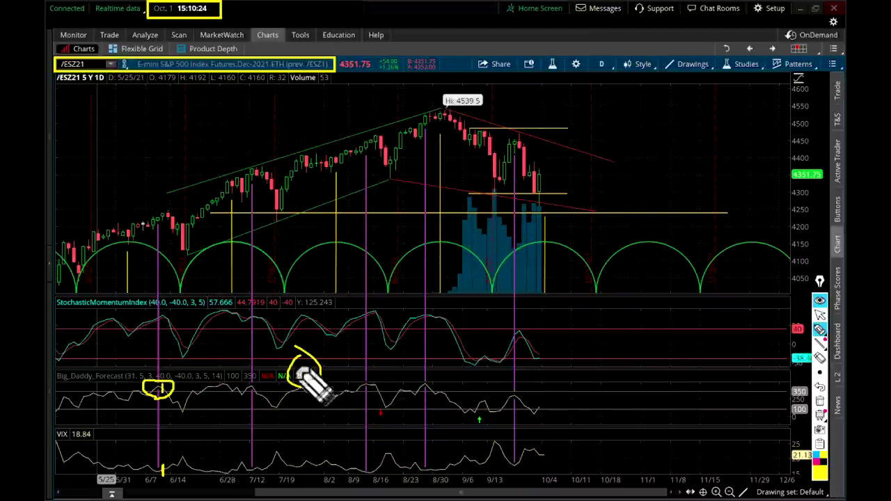
{"action": "mouse_move", "coordinate": [89, 420]}
{"action": "left_mouse_down"}
{"action": "mouse_move", "coordinate": [78, 437]}
{"action": "mouse_move", "coordinate": [94, 422]}
{"action": "left_mouse_up"}
{"action": "left_click_drag", "start_coordinate": [296, 388], "coordinate": [326, 366]}
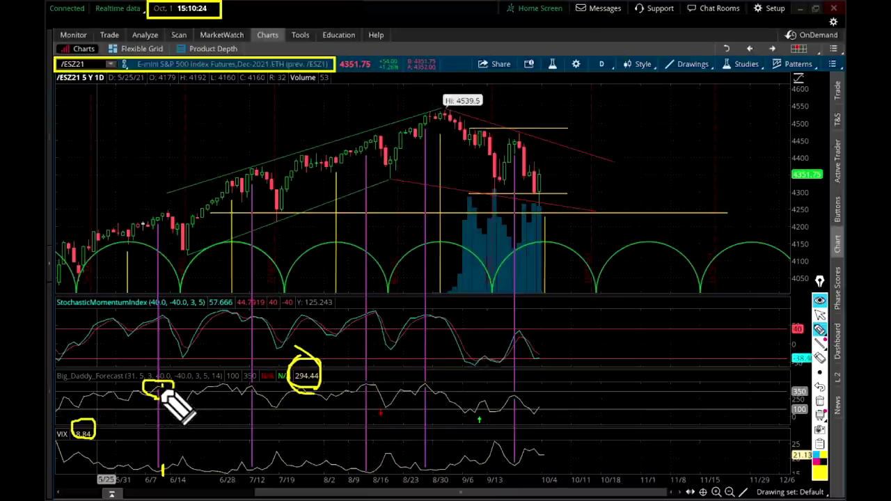
{"action": "left_click_drag", "start_coordinate": [164, 388], "coordinate": [167, 398]}
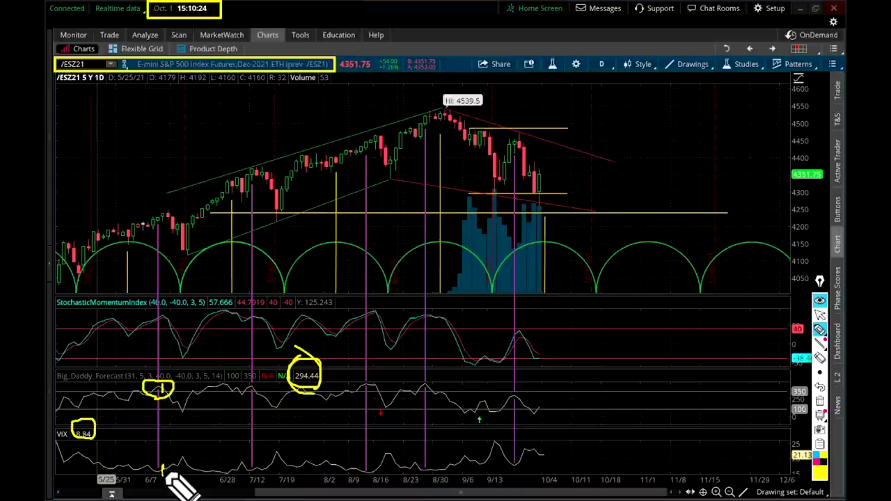
Circle the StochasticMomentumIndex peak just after 6/7, mark the matching price candles with vertical strokes, and clear all annotations
{"action": "mouse_move", "coordinate": [155, 325]}
{"action": "left_mouse_down"}
{"action": "mouse_move", "coordinate": [171, 325]}
{"action": "mouse_move", "coordinate": [169, 315]}
{"action": "mouse_move", "coordinate": [158, 324]}
{"action": "mouse_move", "coordinate": [171, 328]}
{"action": "left_mouse_up"}
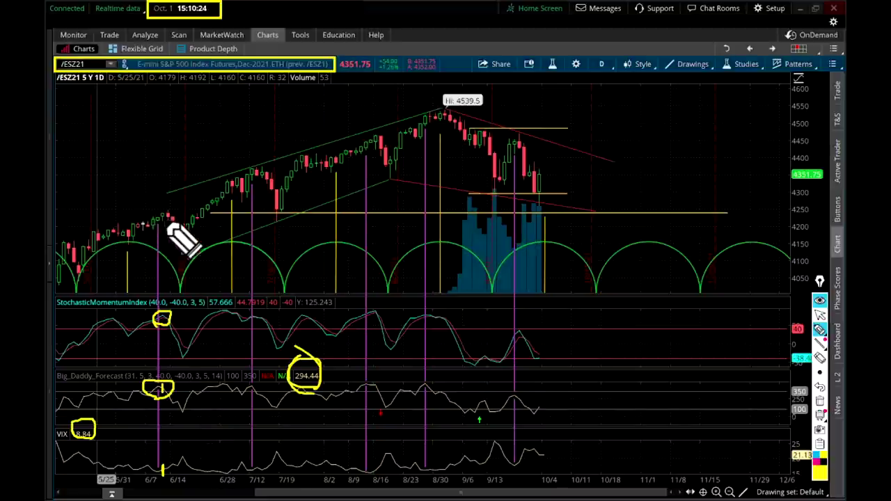
{"action": "left_click_drag", "start_coordinate": [164, 207], "coordinate": [163, 221]}
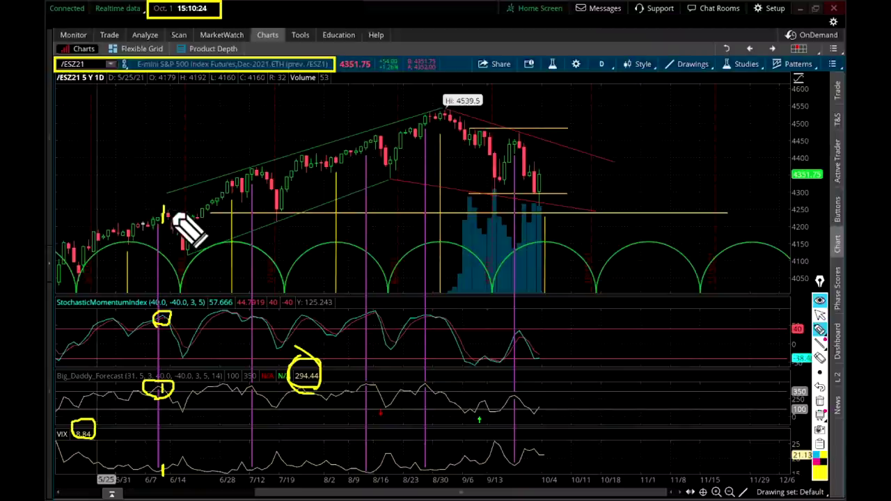
{"action": "left_click_drag", "start_coordinate": [168, 211], "coordinate": [172, 231]}
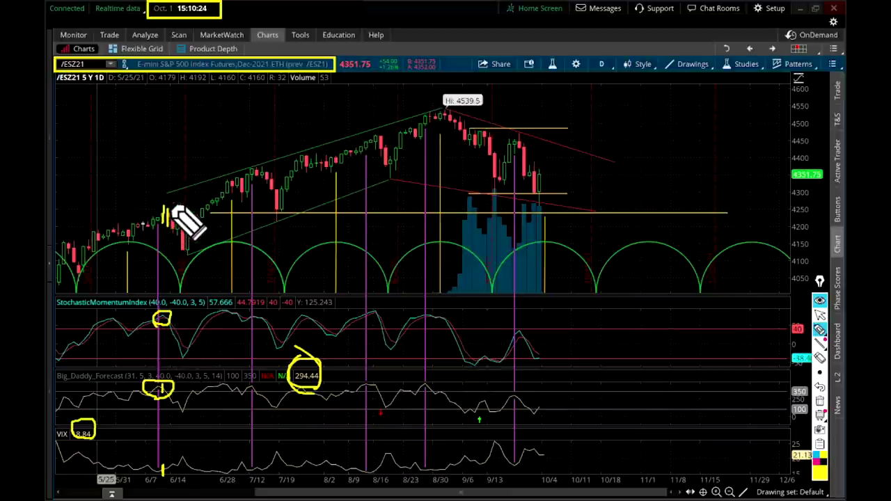
{"action": "left_click_drag", "start_coordinate": [170, 228], "coordinate": [175, 231]}
{"action": "key", "text": "e"}
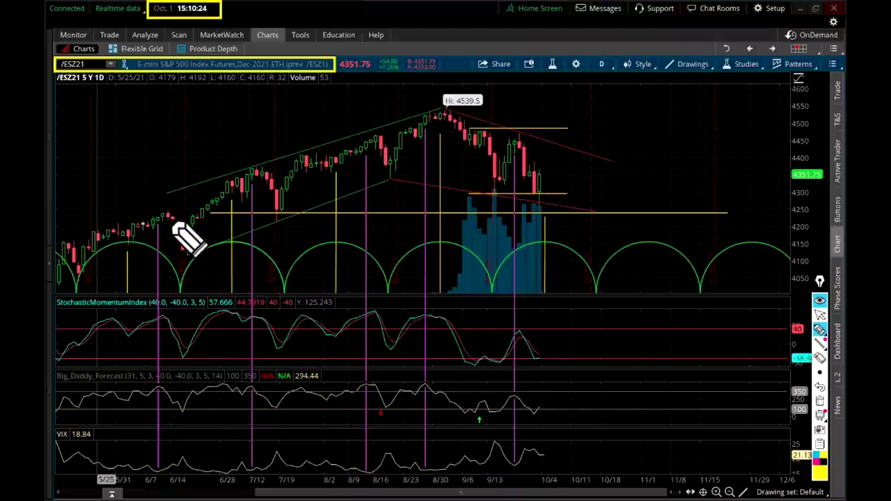
Mark the June price peak candles with vertical strokes and a box, circle the VIX low near 7/12, and clear all annotations
{"action": "left_click_drag", "start_coordinate": [171, 227], "coordinate": [172, 242]}
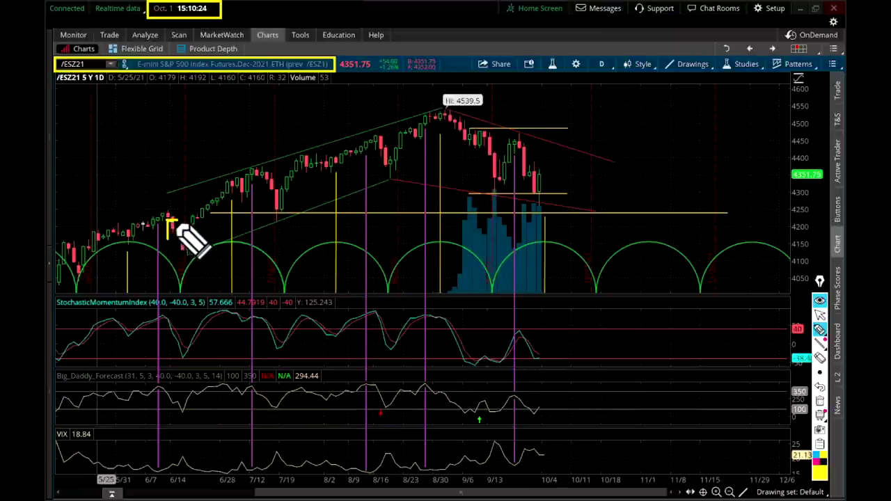
{"action": "left_click_drag", "start_coordinate": [176, 222], "coordinate": [164, 212]}
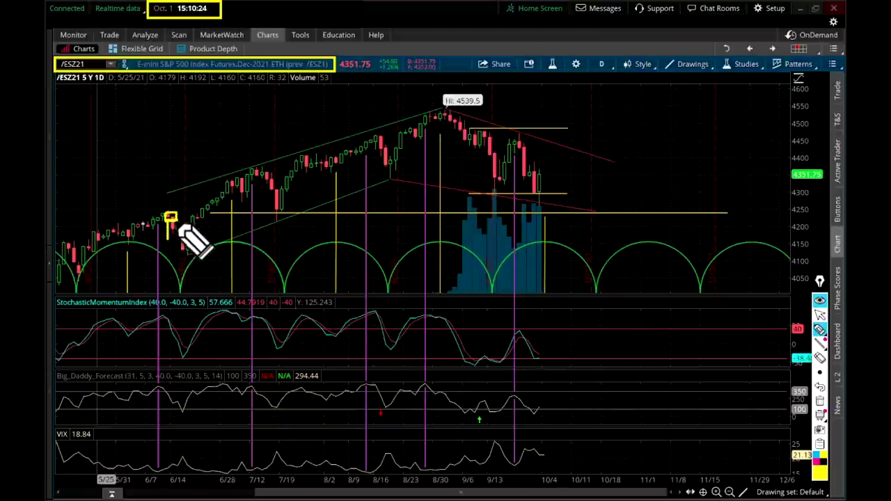
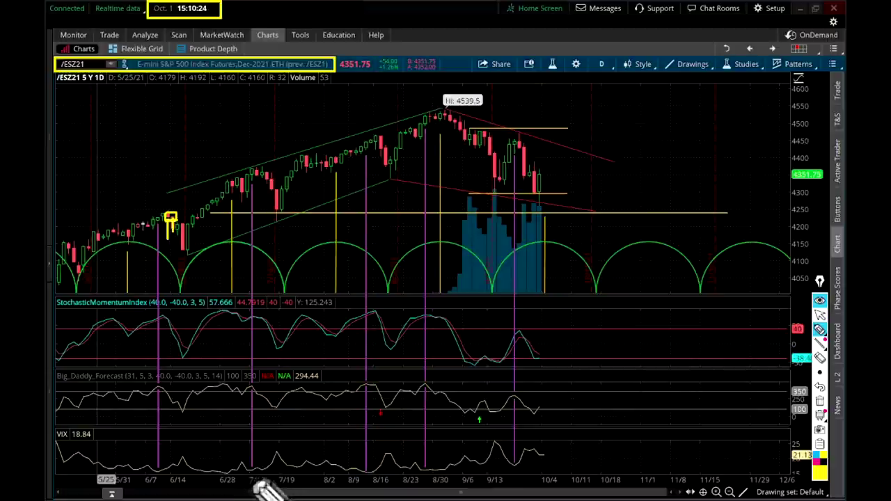
{"action": "mouse_move", "coordinate": [258, 456]}
{"action": "left_mouse_down"}
{"action": "mouse_move", "coordinate": [244, 462]}
{"action": "mouse_move", "coordinate": [260, 477]}
{"action": "mouse_move", "coordinate": [248, 475]}
{"action": "left_mouse_up"}
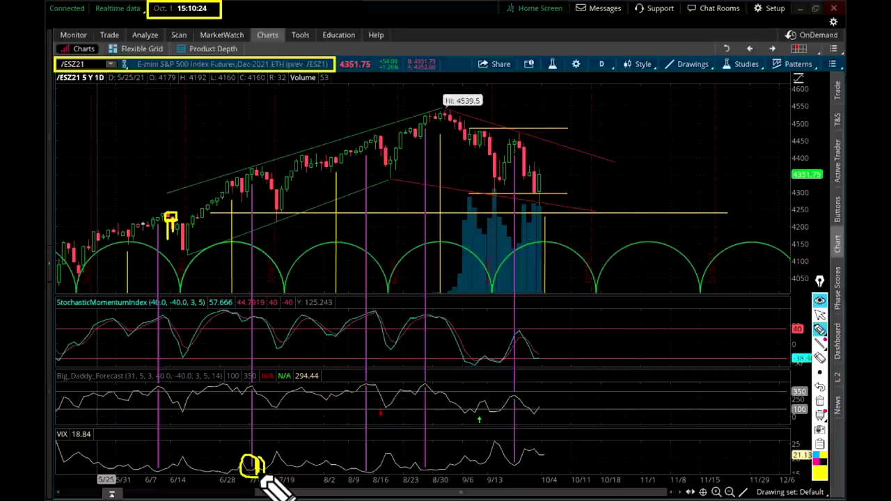
{"action": "key", "text": "e"}
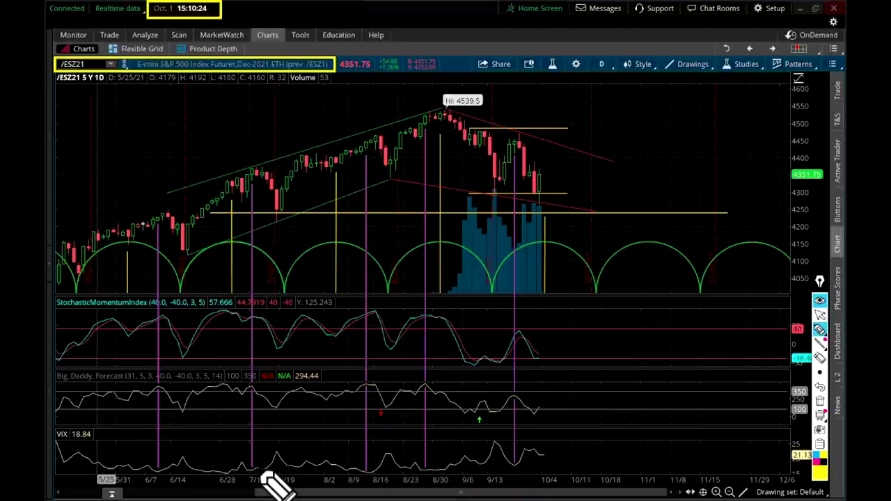
Mark the 7/12 price peak and the cycle boundary near 7/19 with vertical strokes, and circle the matching Big_Daddy_Forecast peak
{"action": "left_click", "coordinate": [257, 171]}
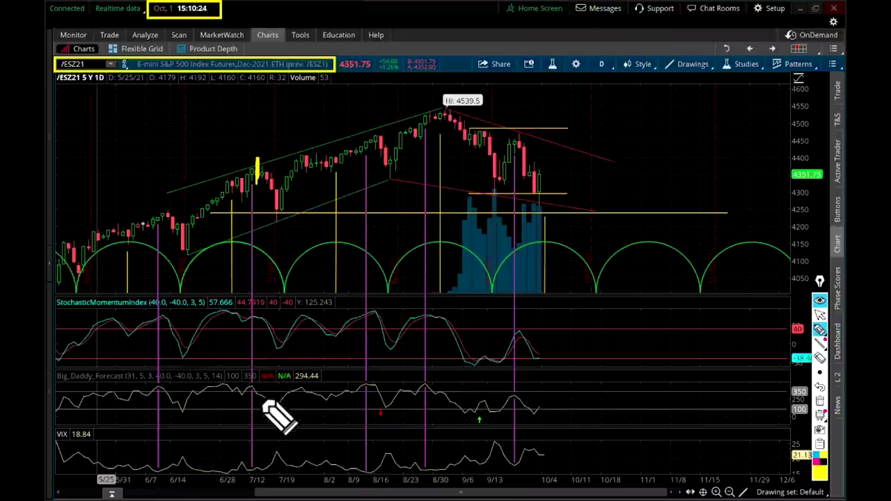
{"action": "mouse_move", "coordinate": [256, 382]}
{"action": "left_mouse_down"}
{"action": "mouse_move", "coordinate": [242, 394]}
{"action": "mouse_move", "coordinate": [264, 387]}
{"action": "left_mouse_up"}
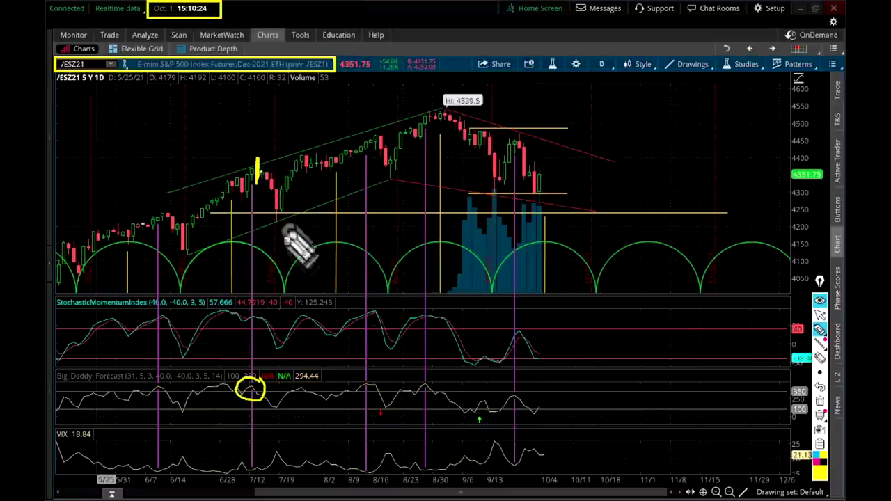
{"action": "mouse_move", "coordinate": [287, 259]}
{"action": "left_mouse_down"}
{"action": "mouse_move", "coordinate": [291, 297]}
{"action": "mouse_move", "coordinate": [288, 244]}
{"action": "left_mouse_up"}
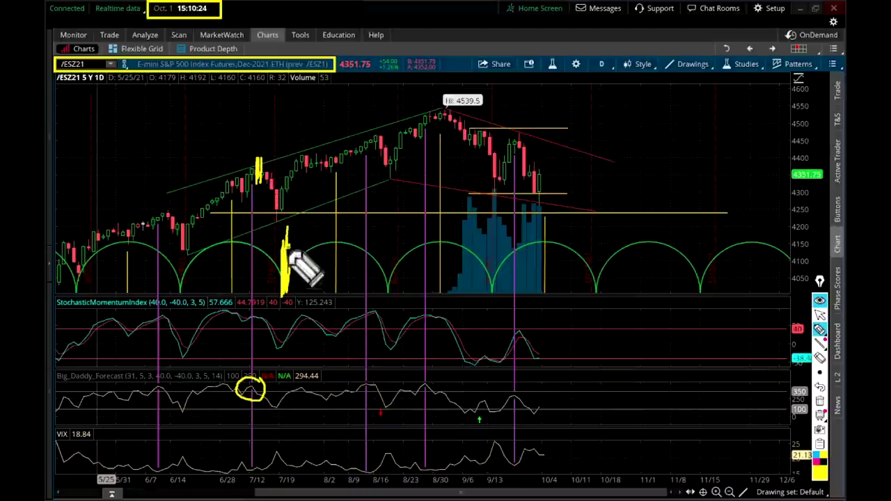
Sketch a rising line and a line falling to the 7/19 cycle boundary from the 7/12 price peak, and clear all annotations
{"action": "left_click_drag", "start_coordinate": [262, 177], "coordinate": [301, 112]}
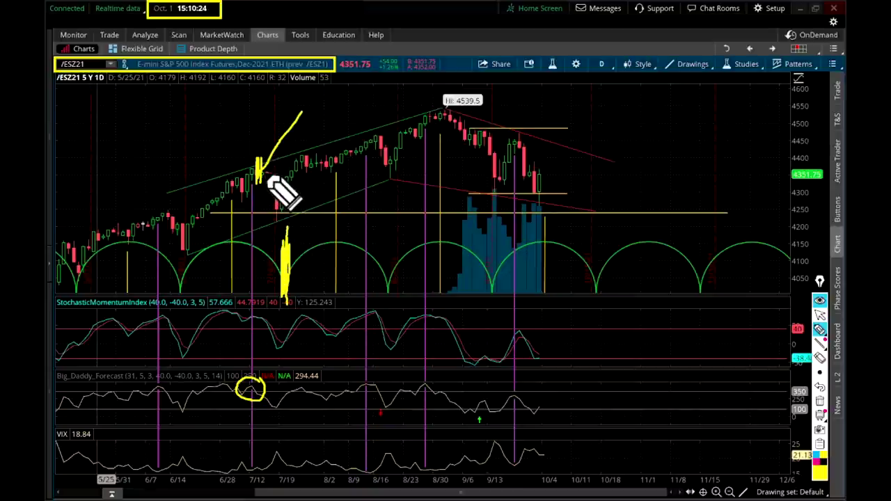
{"action": "left_click_drag", "start_coordinate": [272, 181], "coordinate": [291, 278]}
{"action": "left_click_drag", "start_coordinate": [285, 268], "coordinate": [298, 287]}
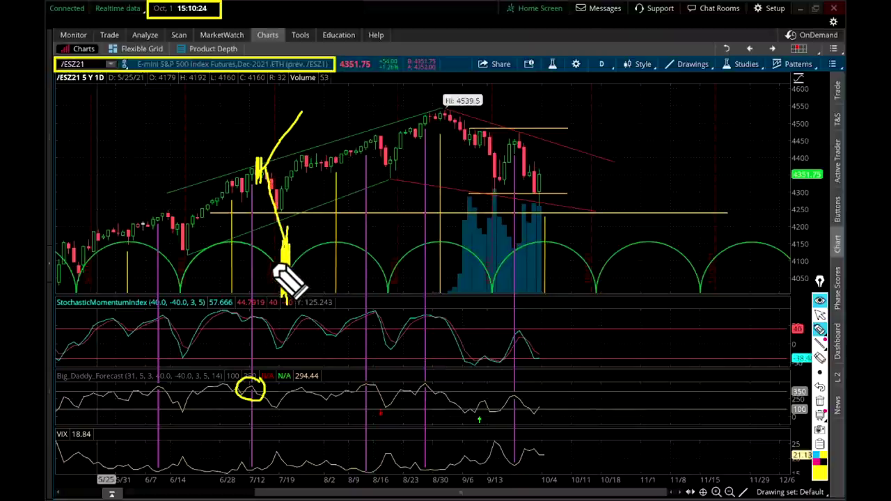
{"action": "key", "text": "e"}
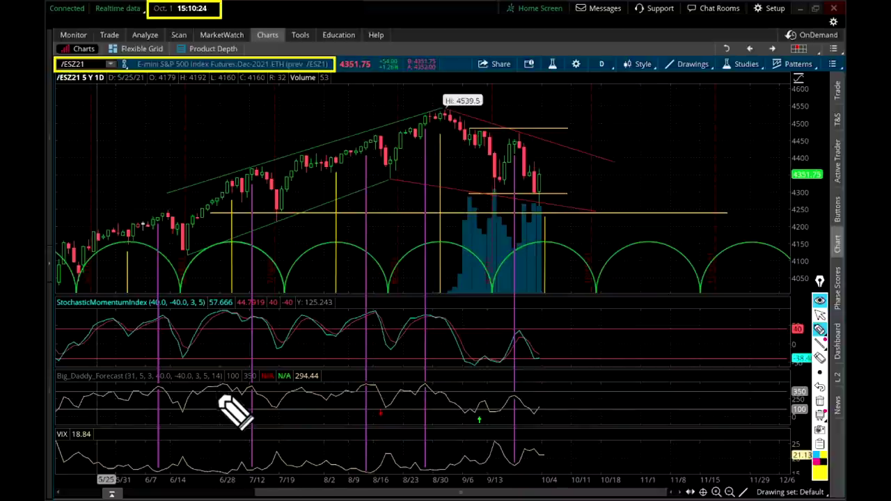
Circle the Big_Daddy_Forecast peak and VIX low near 6/28, and draw a vertical line from the forecast peak up through price
{"action": "mouse_move", "coordinate": [215, 390]}
{"action": "left_mouse_down"}
{"action": "mouse_move", "coordinate": [233, 381]}
{"action": "mouse_move", "coordinate": [218, 387]}
{"action": "mouse_move", "coordinate": [227, 395]}
{"action": "left_mouse_up"}
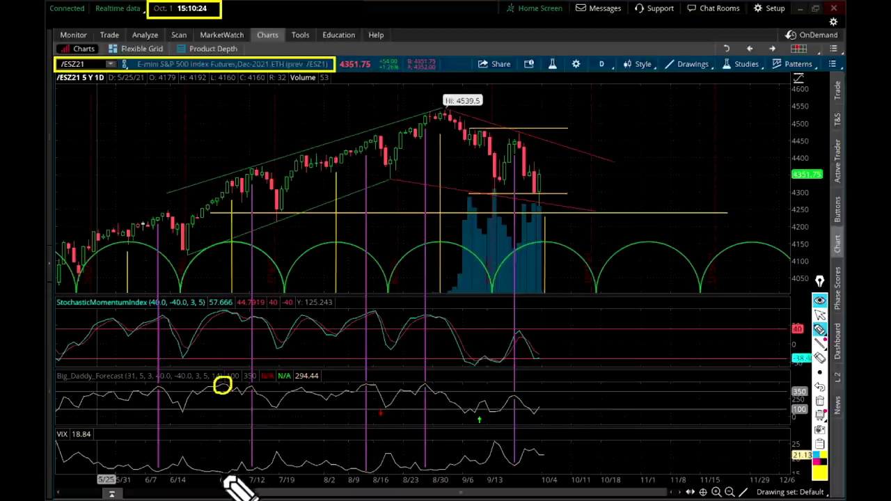
{"action": "mouse_move", "coordinate": [225, 467]}
{"action": "left_mouse_down"}
{"action": "mouse_move", "coordinate": [217, 476]}
{"action": "mouse_move", "coordinate": [233, 476]}
{"action": "mouse_move", "coordinate": [232, 465]}
{"action": "mouse_move", "coordinate": [238, 477]}
{"action": "left_mouse_up"}
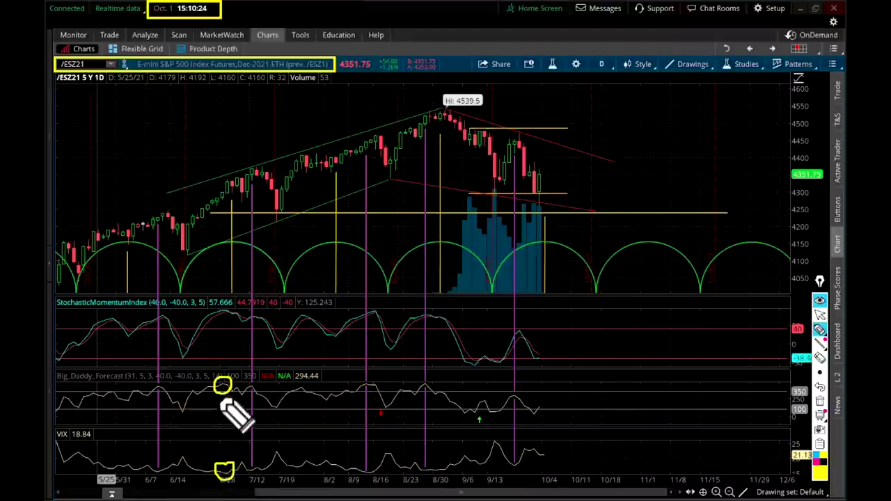
{"action": "left_click_drag", "start_coordinate": [223, 382], "coordinate": [232, 128]}
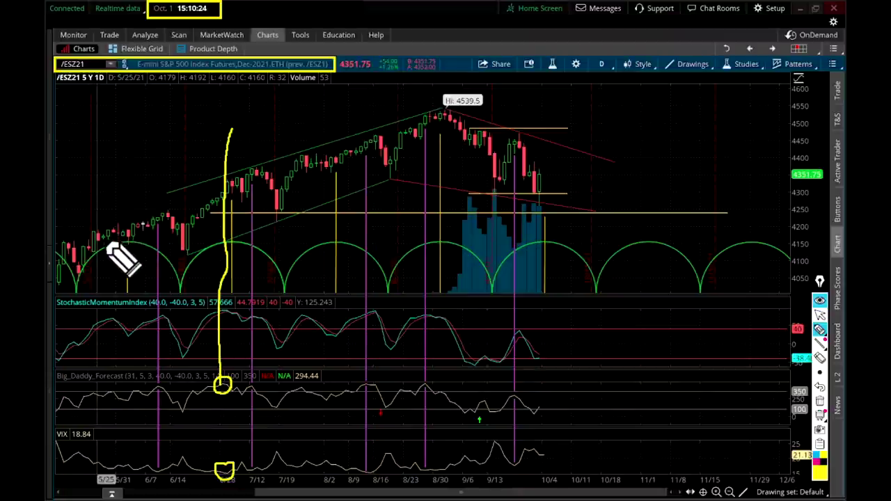
Circle the candles around 5/31, sketch a decline from the 6/28 price, box the StochasticMomentumIndex peak below, and clear all annotations
{"action": "mouse_move", "coordinate": [131, 245]}
{"action": "left_mouse_down"}
{"action": "mouse_move", "coordinate": [132, 230]}
{"action": "mouse_move", "coordinate": [119, 225]}
{"action": "mouse_move", "coordinate": [107, 237]}
{"action": "left_mouse_up"}
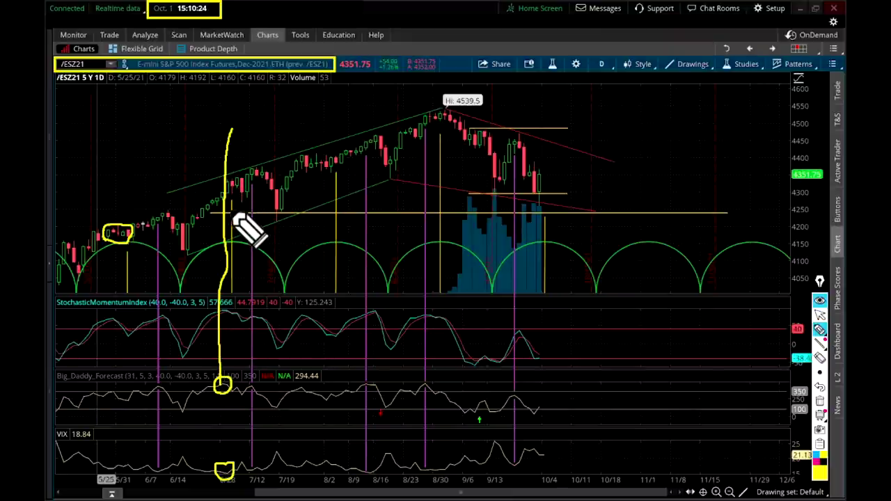
{"action": "left_click_drag", "start_coordinate": [228, 192], "coordinate": [278, 266]}
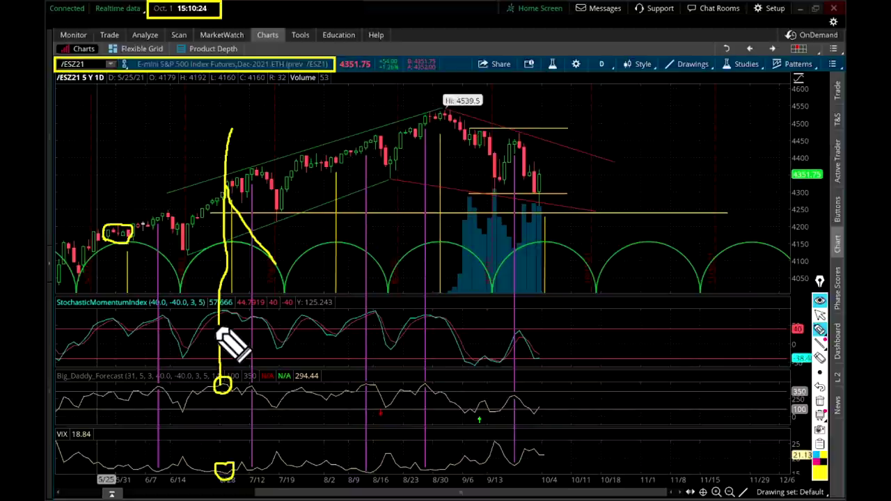
{"action": "mouse_move", "coordinate": [226, 319]}
{"action": "left_mouse_down"}
{"action": "mouse_move", "coordinate": [234, 310]}
{"action": "mouse_move", "coordinate": [220, 304]}
{"action": "mouse_move", "coordinate": [215, 327]}
{"action": "mouse_move", "coordinate": [225, 313]}
{"action": "left_mouse_up"}
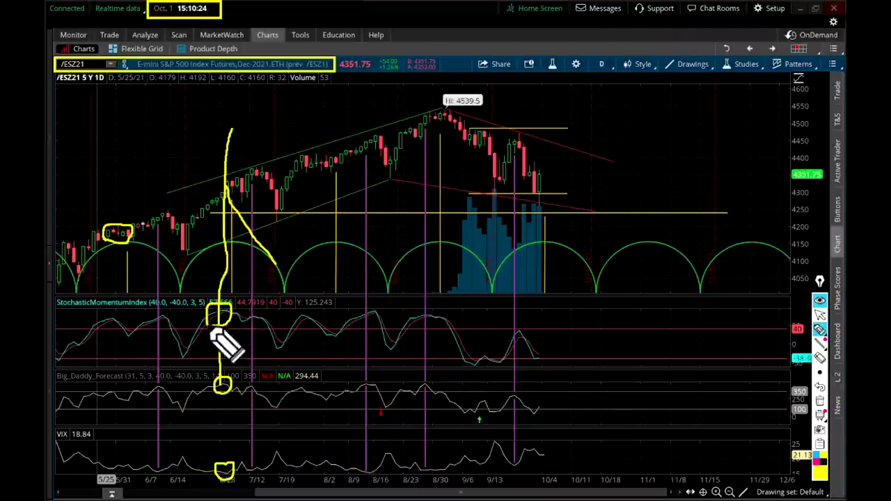
{"action": "key", "text": "e"}
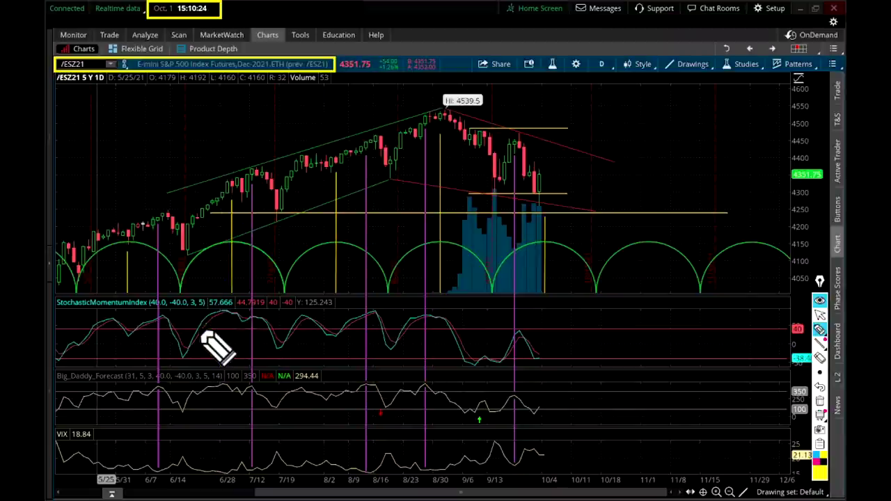
Circle the Big_Daddy_Forecast peak and VIX low near 6/28 again, and mark the next forecast peak at 7/12
{"action": "mouse_move", "coordinate": [217, 396]}
{"action": "left_mouse_down"}
{"action": "mouse_move", "coordinate": [239, 382]}
{"action": "mouse_move", "coordinate": [222, 394]}
{"action": "left_mouse_up"}
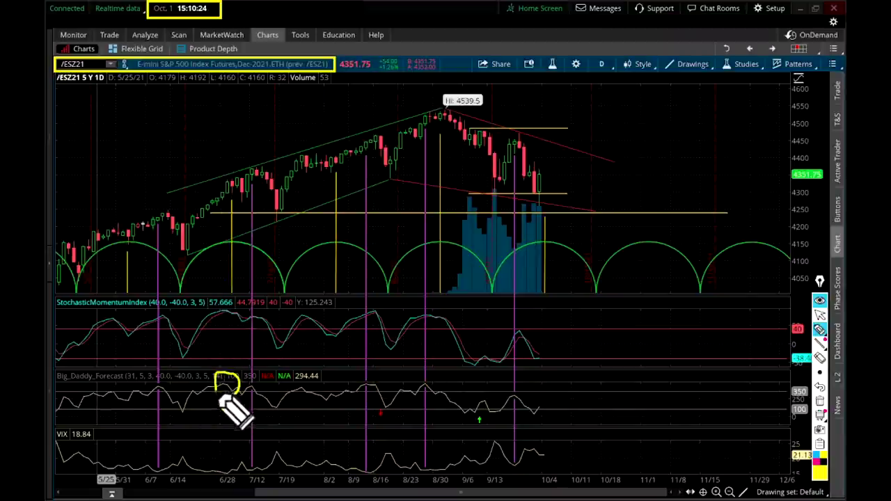
{"action": "mouse_move", "coordinate": [223, 473]}
{"action": "left_mouse_down"}
{"action": "mouse_move", "coordinate": [230, 472]}
{"action": "mouse_move", "coordinate": [225, 462]}
{"action": "mouse_move", "coordinate": [221, 471]}
{"action": "left_mouse_up"}
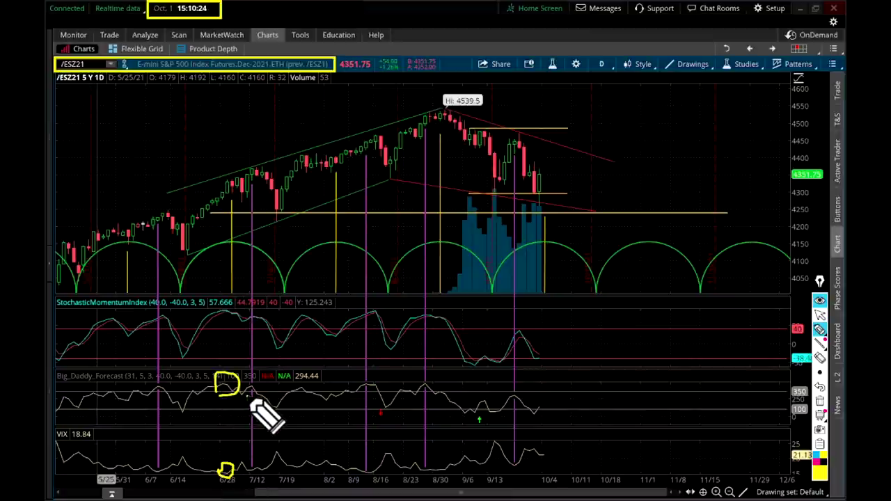
{"action": "left_click_drag", "start_coordinate": [241, 381], "coordinate": [252, 395]}
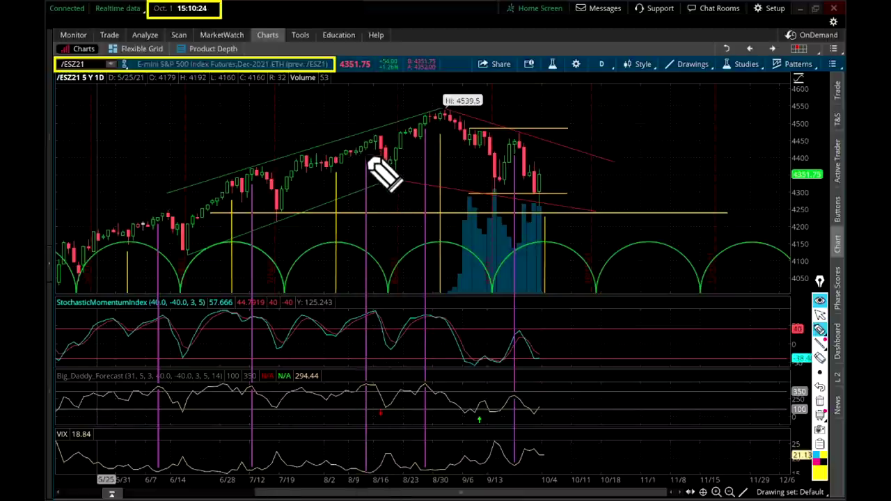
Tick above the price candles just before 8/16, and circle the StochasticMomentumIndex peak beneath them
{"action": "left_click_drag", "start_coordinate": [375, 132], "coordinate": [374, 123]}
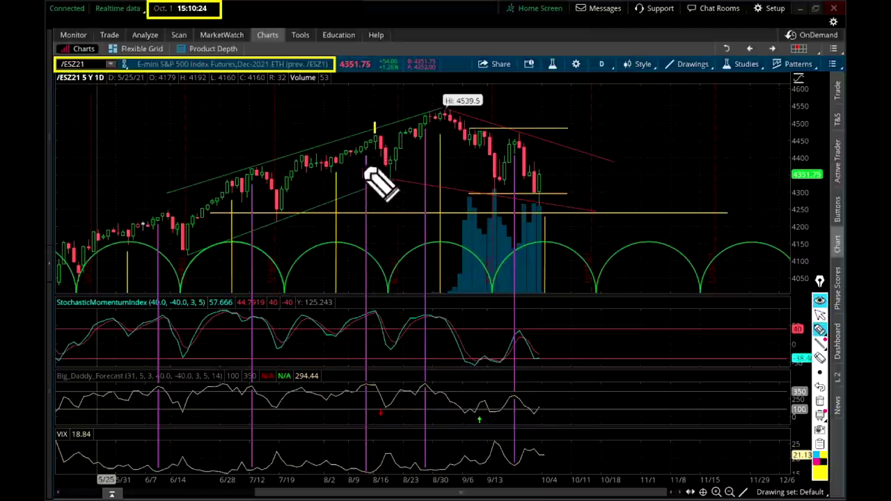
{"action": "left_click_drag", "start_coordinate": [362, 135], "coordinate": [362, 123]}
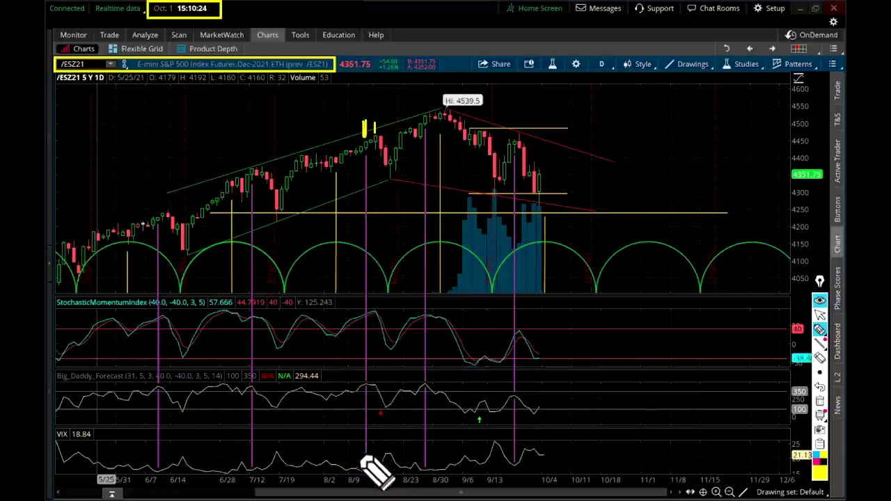
{"action": "mouse_move", "coordinate": [358, 322]}
{"action": "left_mouse_down"}
{"action": "mouse_move", "coordinate": [393, 323]}
{"action": "mouse_move", "coordinate": [352, 325]}
{"action": "left_mouse_up"}
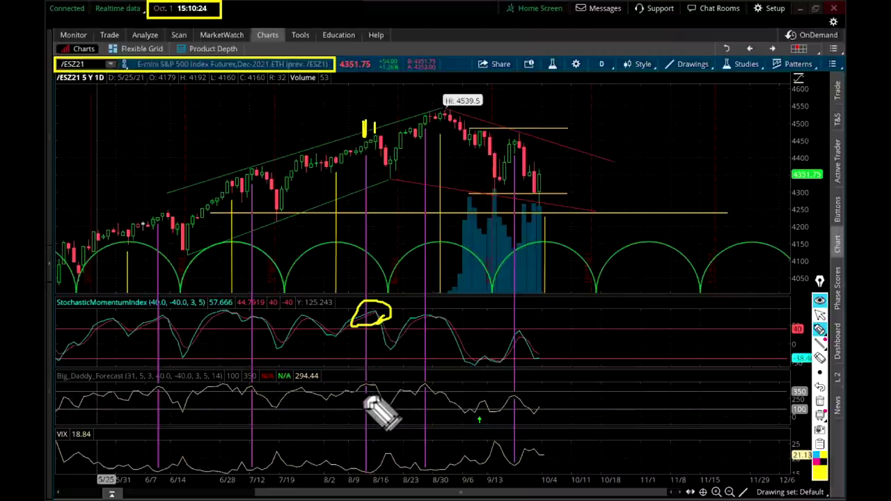
Circle the mid-August Big_Daddy_Forecast peak and VIX low, circle the forecast value with 470 written above it, and clear all annotations
{"action": "mouse_move", "coordinate": [384, 381]}
{"action": "left_mouse_down"}
{"action": "mouse_move", "coordinate": [359, 387]}
{"action": "mouse_move", "coordinate": [374, 381]}
{"action": "left_mouse_up"}
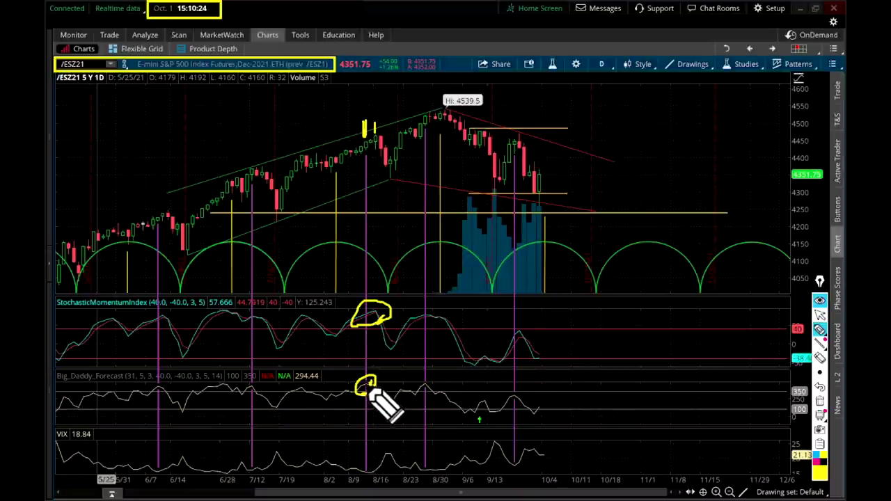
{"action": "left_click_drag", "start_coordinate": [370, 387], "coordinate": [372, 391]}
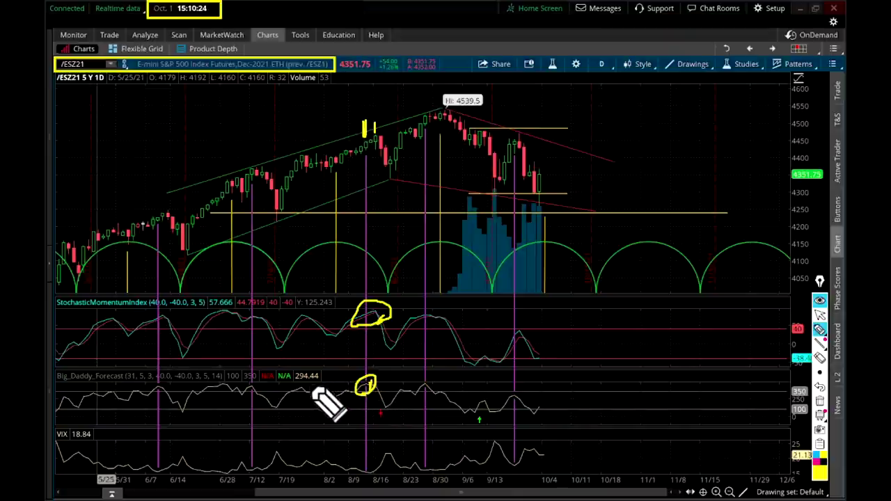
{"action": "mouse_move", "coordinate": [304, 369]}
{"action": "left_mouse_down"}
{"action": "mouse_move", "coordinate": [298, 375]}
{"action": "mouse_move", "coordinate": [312, 385]}
{"action": "mouse_move", "coordinate": [327, 377]}
{"action": "mouse_move", "coordinate": [295, 358]}
{"action": "mouse_move", "coordinate": [321, 364]}
{"action": "left_mouse_up"}
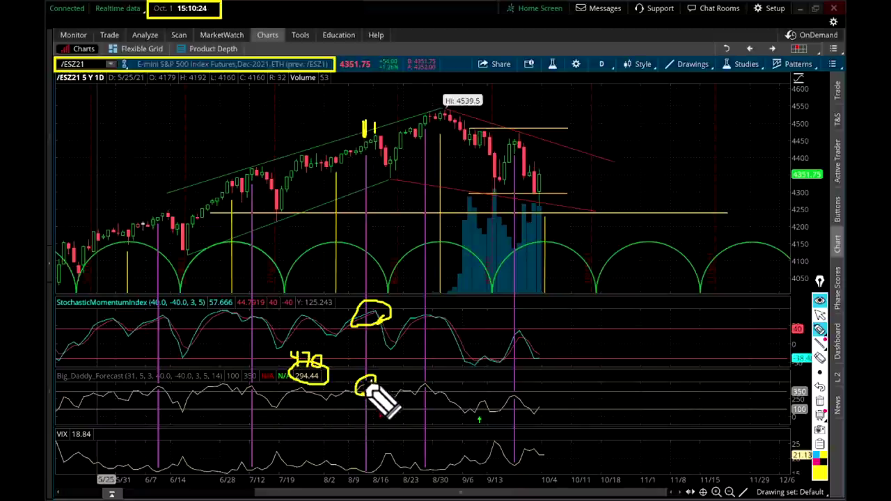
{"action": "left_click_drag", "start_coordinate": [372, 387], "coordinate": [370, 390]}
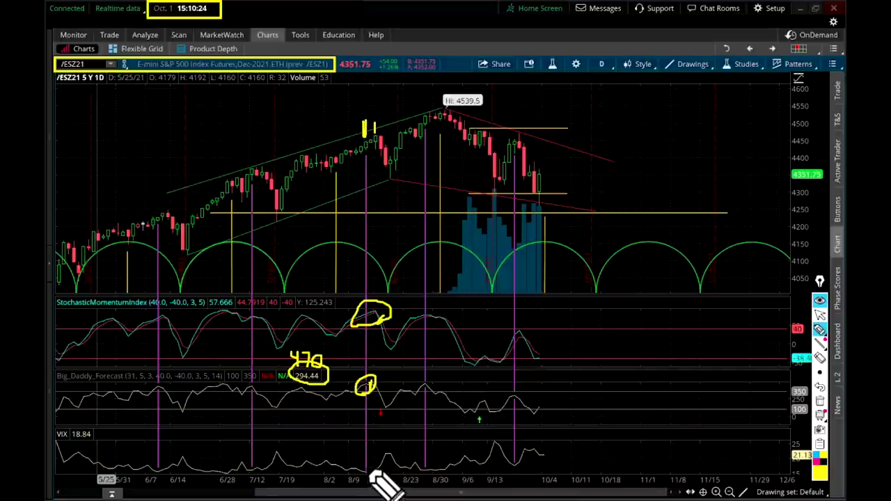
{"action": "mouse_move", "coordinate": [366, 463]}
{"action": "left_mouse_down"}
{"action": "mouse_move", "coordinate": [357, 468]}
{"action": "mouse_move", "coordinate": [373, 480]}
{"action": "mouse_move", "coordinate": [379, 471]}
{"action": "mouse_move", "coordinate": [368, 467]}
{"action": "left_mouse_up"}
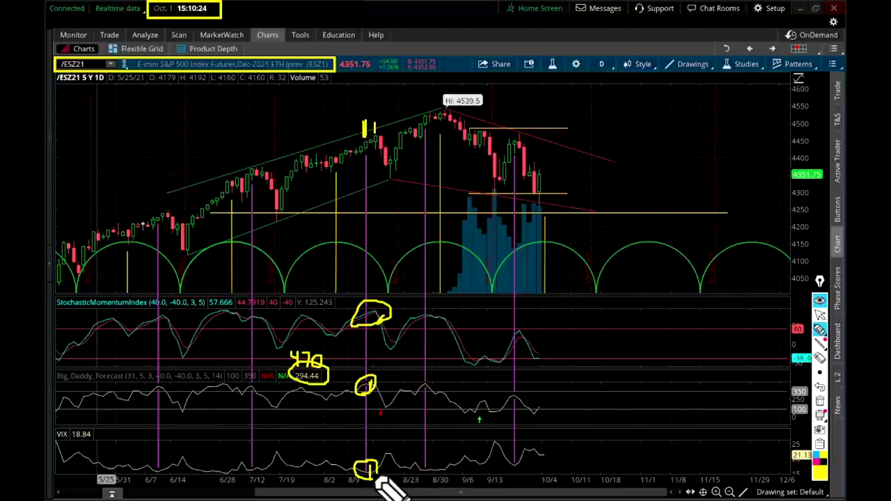
{"action": "key", "text": "ctrl+shift+c"}
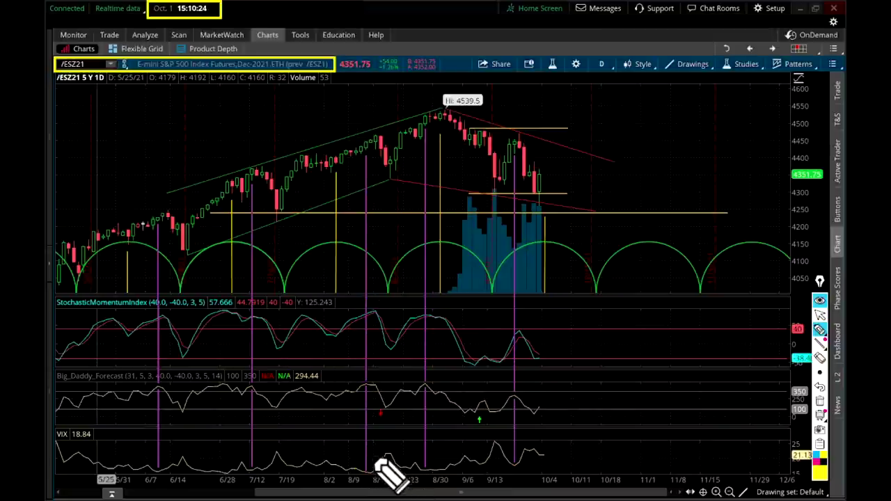
Tick the VIX low and price candles around 8/16, clear those ticks, and mark both points again
{"action": "left_click_drag", "start_coordinate": [373, 440], "coordinate": [373, 469]}
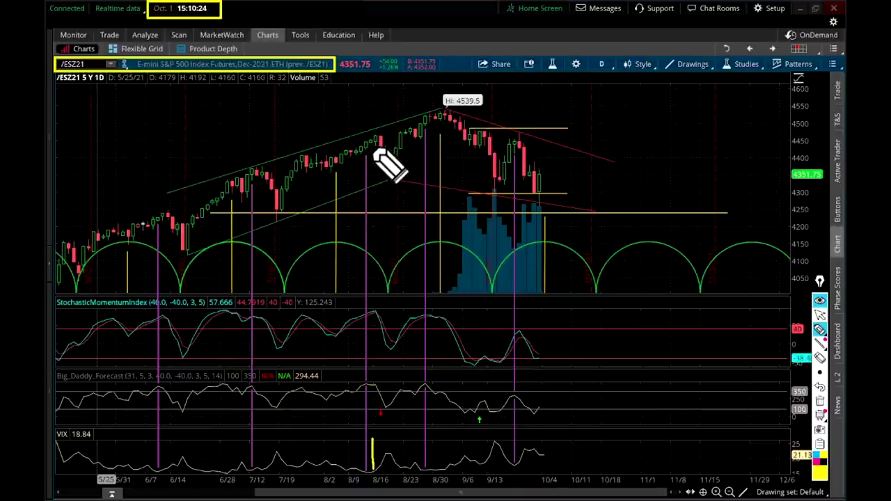
{"action": "left_click_drag", "start_coordinate": [369, 130], "coordinate": [373, 155]}
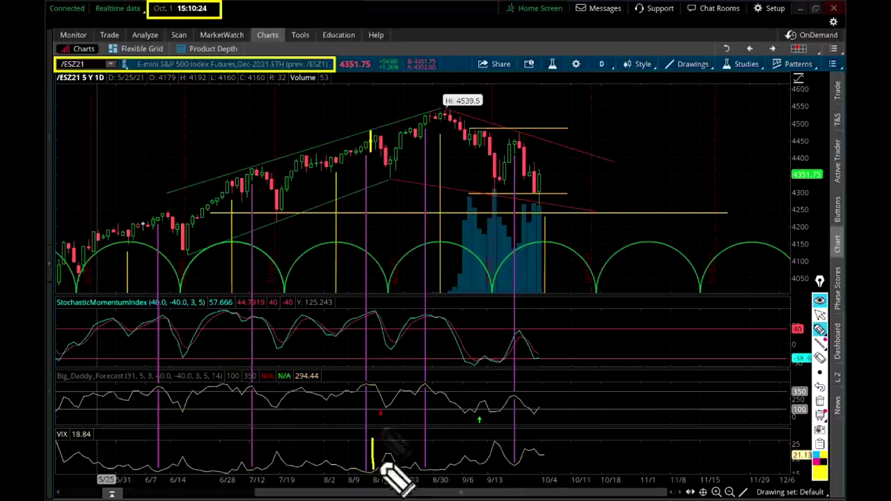
{"action": "left_click_drag", "start_coordinate": [374, 474], "coordinate": [377, 464]}
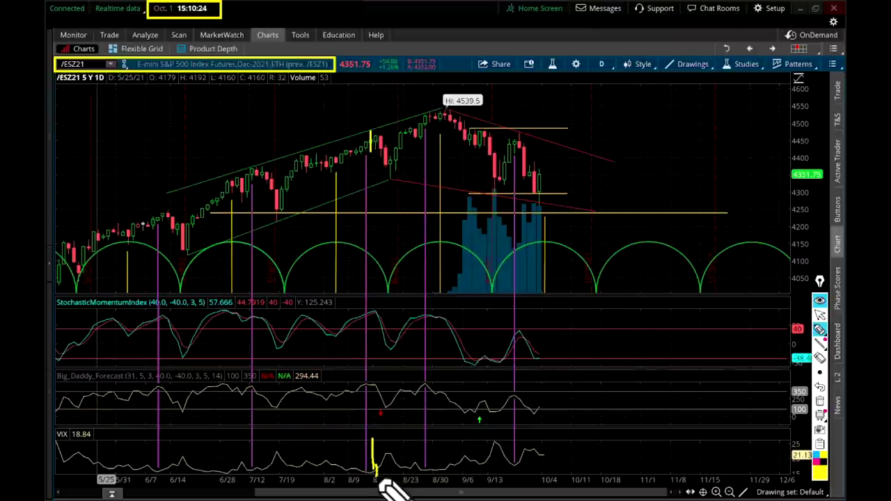
{"action": "left_click_drag", "start_coordinate": [376, 128], "coordinate": [377, 144]}
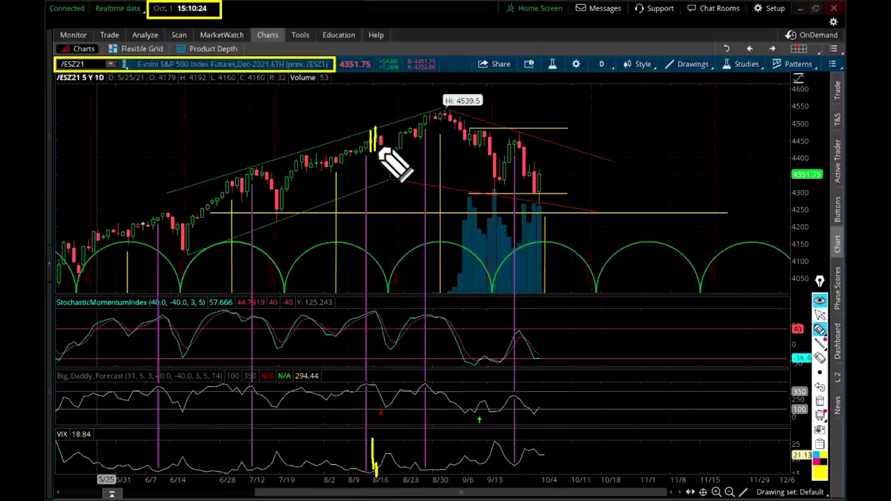
{"action": "left_click_drag", "start_coordinate": [375, 112], "coordinate": [375, 134]}
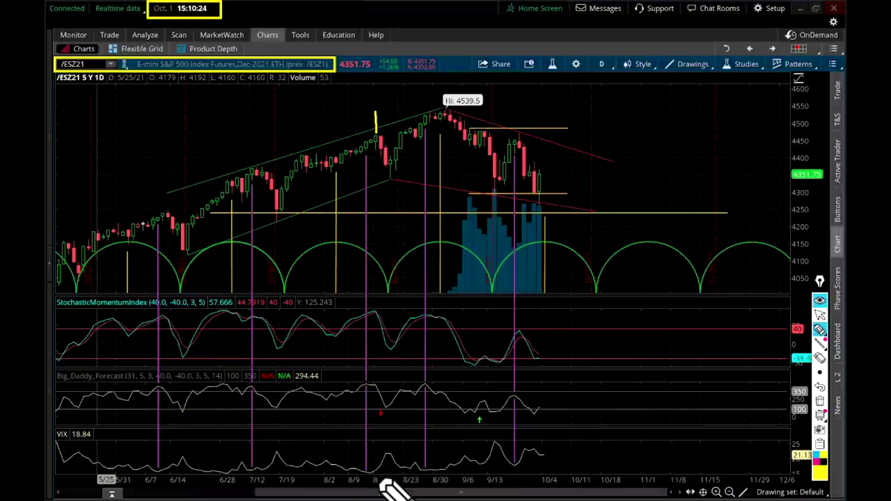
{"action": "left_click_drag", "start_coordinate": [376, 462], "coordinate": [375, 476]}
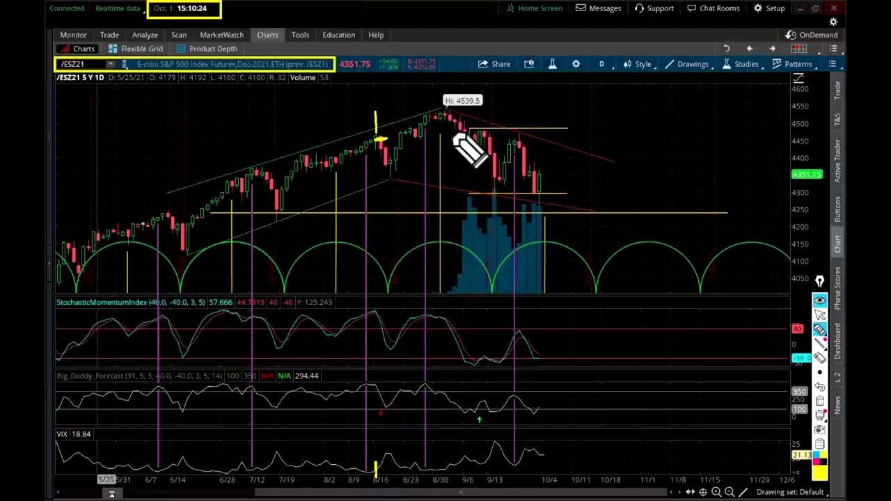
Tick the price highs around 8/30, circle the StochasticMomentumIndex peak beneath them, and box the matching VIX low
{"action": "mouse_move", "coordinate": [446, 94]}
{"action": "left_mouse_down"}
{"action": "mouse_move", "coordinate": [446, 111]}
{"action": "mouse_move", "coordinate": [424, 110]}
{"action": "left_mouse_up"}
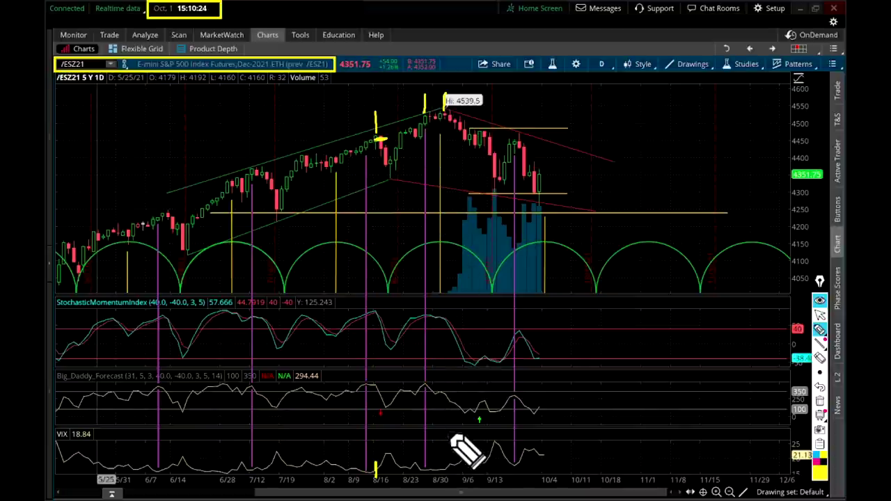
{"action": "mouse_move", "coordinate": [418, 324]}
{"action": "left_mouse_down"}
{"action": "mouse_move", "coordinate": [445, 310]}
{"action": "mouse_move", "coordinate": [419, 336]}
{"action": "mouse_move", "coordinate": [444, 316]}
{"action": "left_mouse_up"}
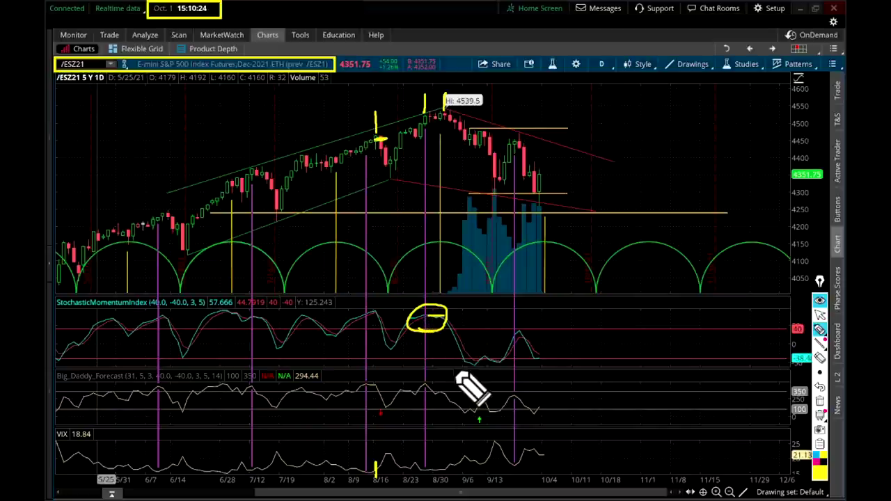
{"action": "mouse_move", "coordinate": [429, 479]}
{"action": "left_mouse_down"}
{"action": "mouse_move", "coordinate": [449, 472]}
{"action": "mouse_move", "coordinate": [418, 467]}
{"action": "mouse_move", "coordinate": [443, 480]}
{"action": "left_mouse_up"}
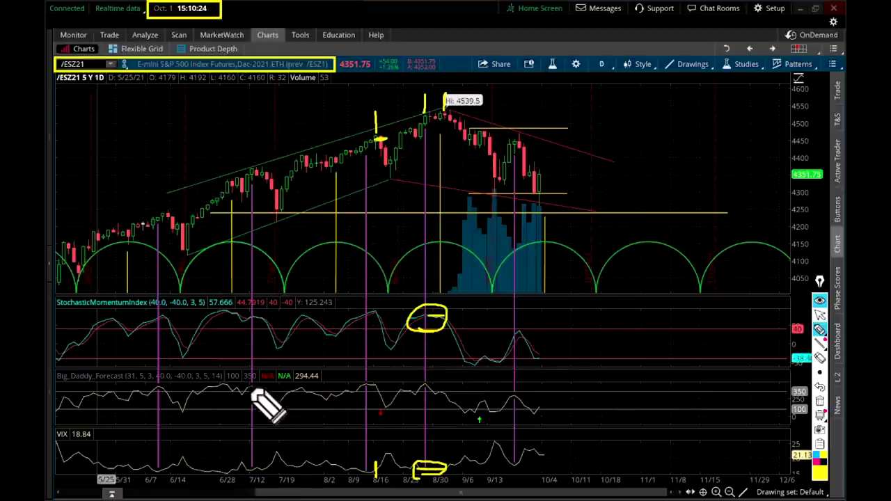
Circle the Big_Daddy_Forecast peaks at 7/12 and late August, trace the price decline from the 4539.5 high, and clear all annotations
{"action": "mouse_move", "coordinate": [239, 394]}
{"action": "left_mouse_down"}
{"action": "mouse_move", "coordinate": [245, 381]}
{"action": "mouse_move", "coordinate": [242, 394]}
{"action": "left_mouse_up"}
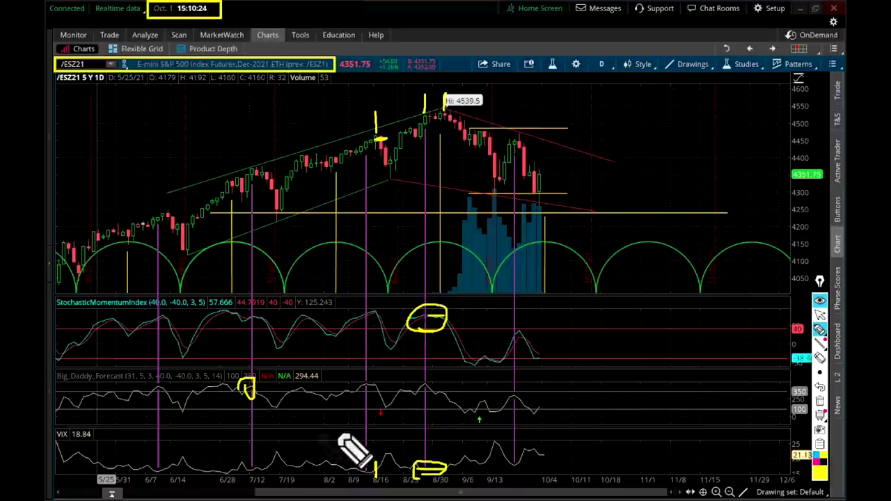
{"action": "mouse_move", "coordinate": [426, 397]}
{"action": "left_mouse_down"}
{"action": "mouse_move", "coordinate": [438, 387]}
{"action": "mouse_move", "coordinate": [421, 396]}
{"action": "left_mouse_up"}
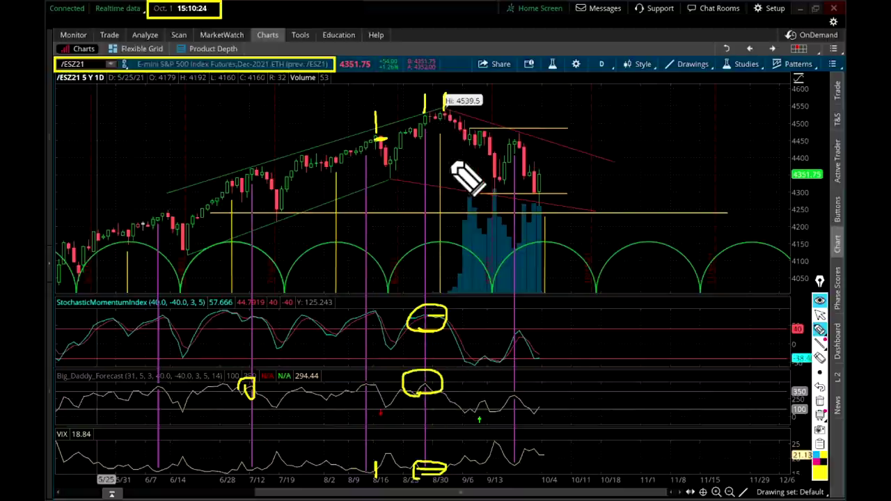
{"action": "left_click_drag", "start_coordinate": [442, 110], "coordinate": [495, 180]}
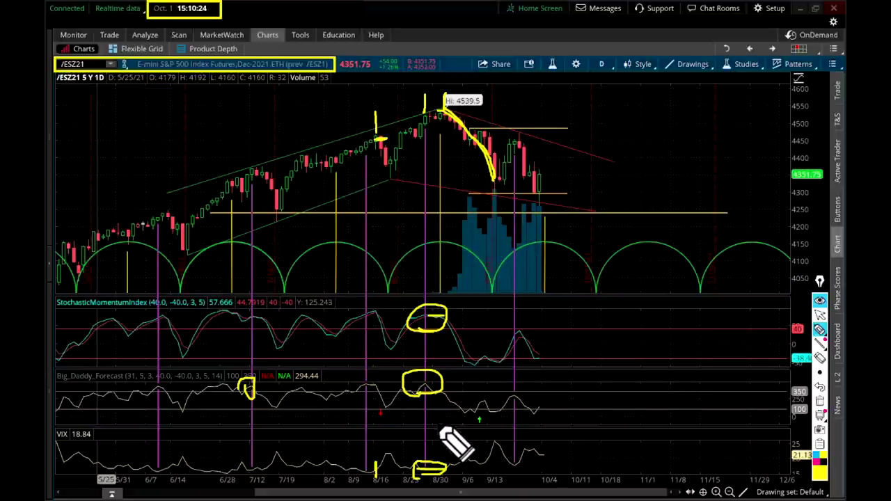
{"action": "key", "text": "ctrl+shift+c"}
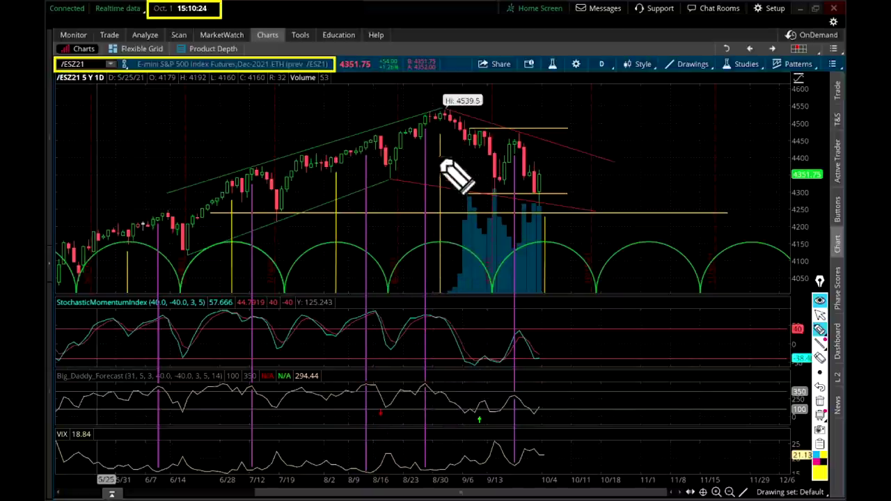
Circle the price high near 8/30, the crest of the cycle arc below it, and the StochasticMomentumIndex downturn
{"action": "mouse_move", "coordinate": [426, 126]}
{"action": "left_mouse_down"}
{"action": "mouse_move", "coordinate": [449, 125]}
{"action": "mouse_move", "coordinate": [452, 116]}
{"action": "mouse_move", "coordinate": [426, 125]}
{"action": "left_mouse_up"}
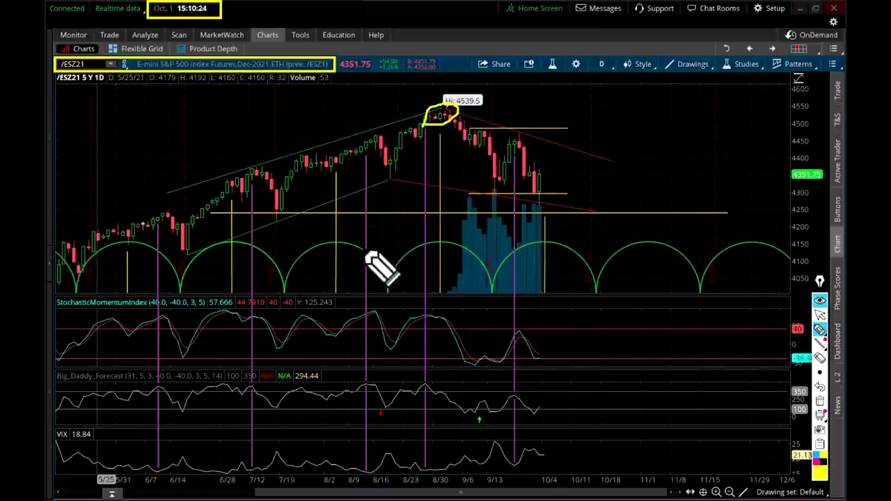
{"action": "mouse_move", "coordinate": [443, 255]}
{"action": "left_mouse_down"}
{"action": "mouse_move", "coordinate": [448, 245]}
{"action": "mouse_move", "coordinate": [441, 255]}
{"action": "left_mouse_up"}
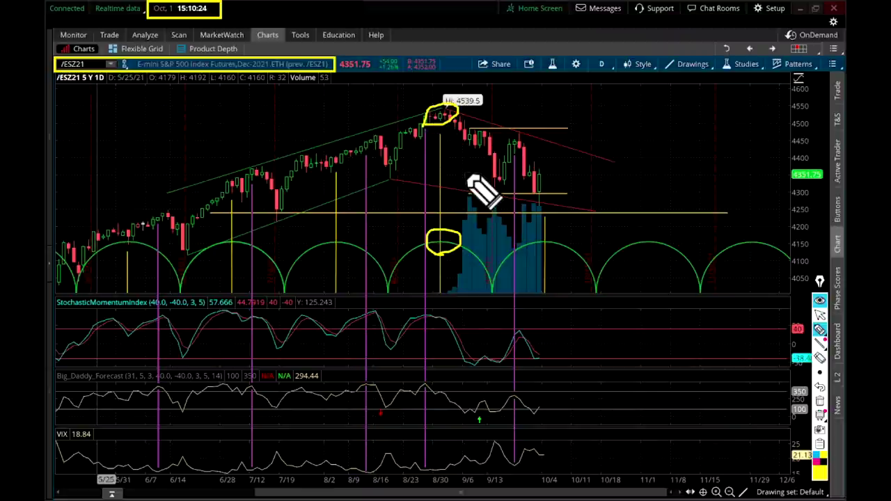
{"action": "mouse_move", "coordinate": [447, 320]}
{"action": "left_mouse_down"}
{"action": "mouse_move", "coordinate": [442, 327]}
{"action": "mouse_move", "coordinate": [448, 329]}
{"action": "left_mouse_up"}
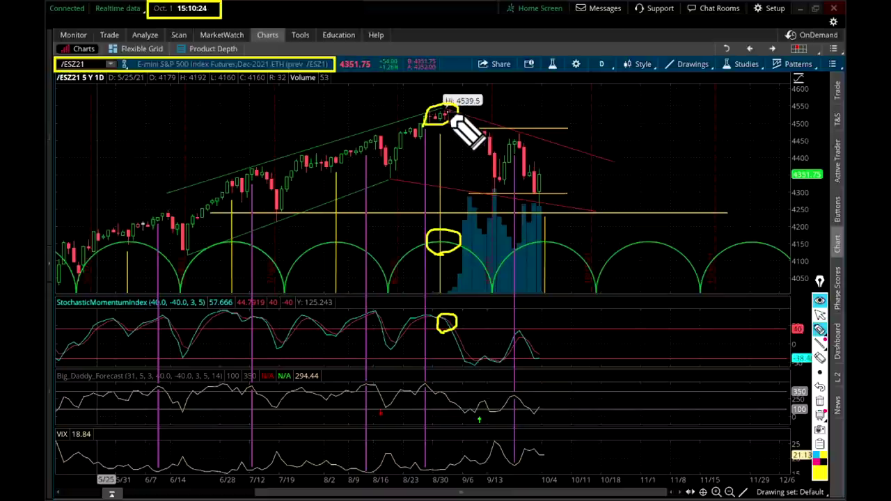
Trace the first drop in price from the 4539.5 high with short strokes, and clear all annotations
{"action": "left_click_drag", "start_coordinate": [453, 116], "coordinate": [463, 131]}
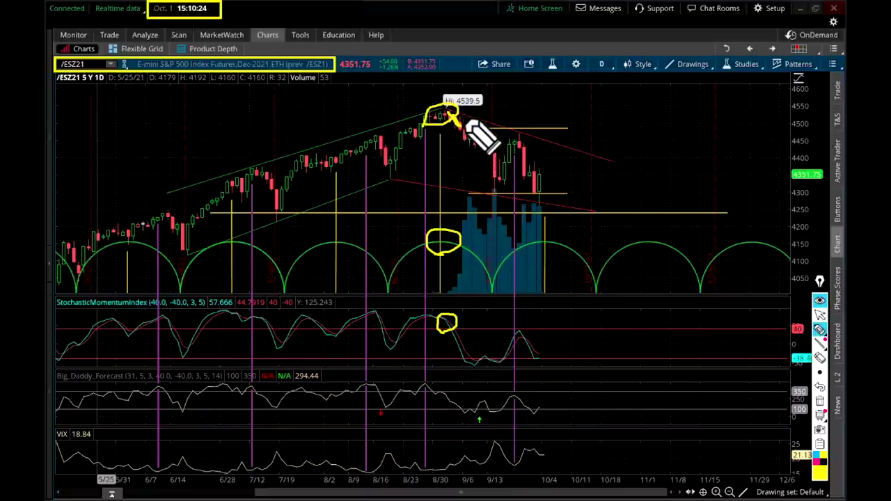
{"action": "left_click_drag", "start_coordinate": [465, 132], "coordinate": [467, 155]}
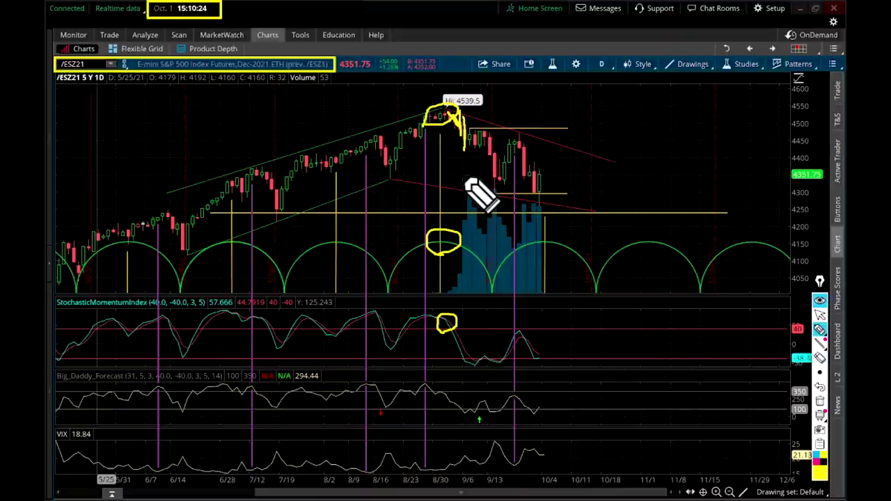
{"action": "key", "text": "e"}
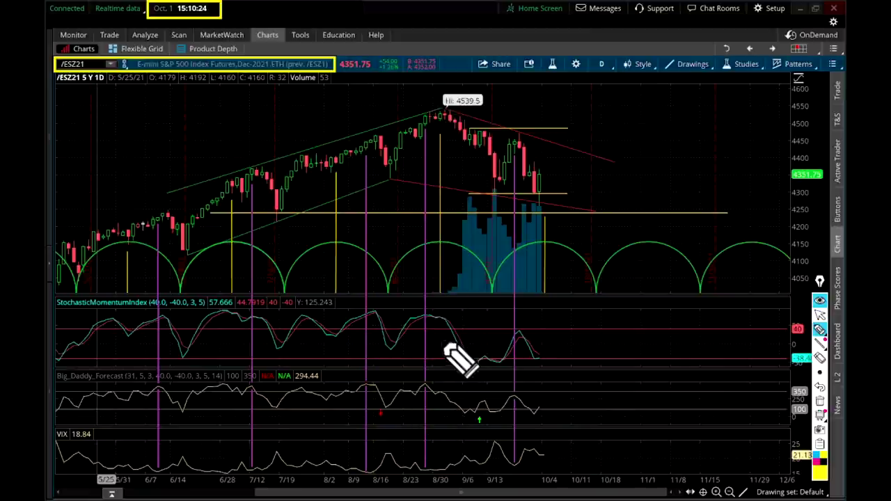
Circle the StochasticMomentumIndex peak after 8/30, circle and emphasize the candles at the 4539.5 high, and clear all annotations
{"action": "left_click_drag", "start_coordinate": [441, 315], "coordinate": [437, 317]}
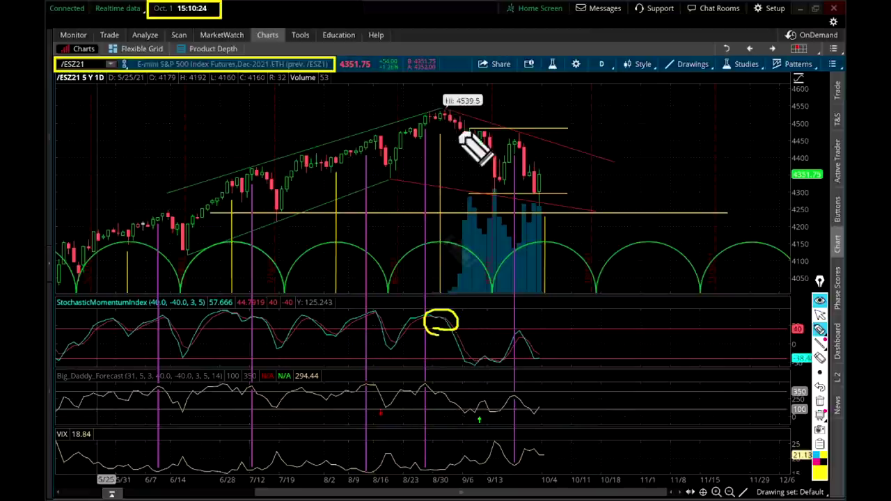
{"action": "mouse_move", "coordinate": [448, 106]}
{"action": "left_mouse_down"}
{"action": "mouse_move", "coordinate": [459, 125]}
{"action": "mouse_move", "coordinate": [437, 117]}
{"action": "mouse_move", "coordinate": [440, 108]}
{"action": "left_mouse_up"}
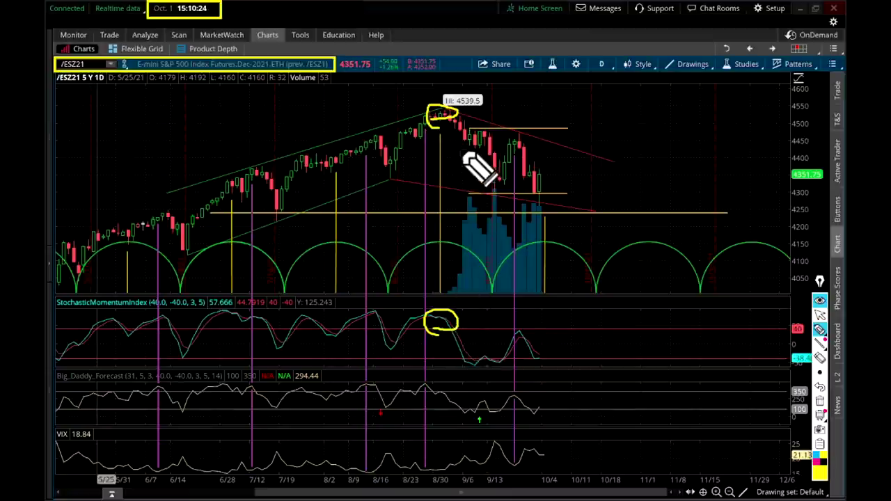
{"action": "left_click_drag", "start_coordinate": [456, 129], "coordinate": [457, 110]}
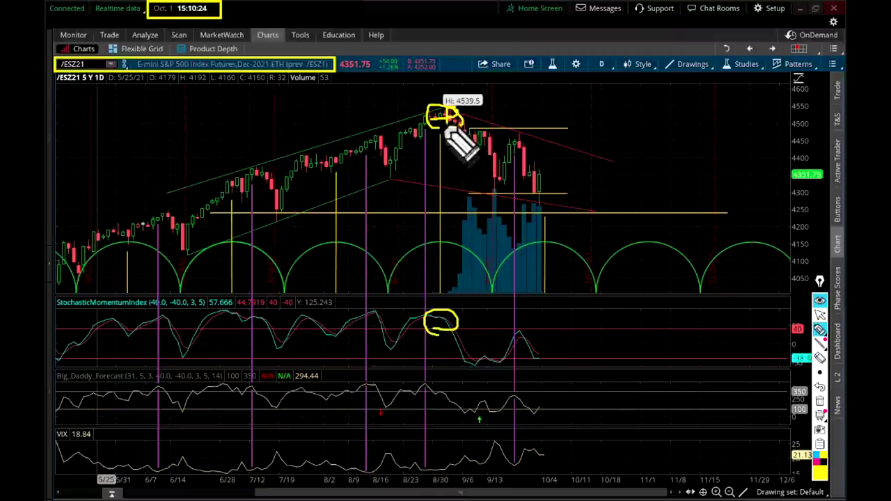
{"action": "mouse_move", "coordinate": [446, 124]}
{"action": "left_mouse_down"}
{"action": "mouse_move", "coordinate": [449, 111]}
{"action": "mouse_move", "coordinate": [448, 122]}
{"action": "left_mouse_up"}
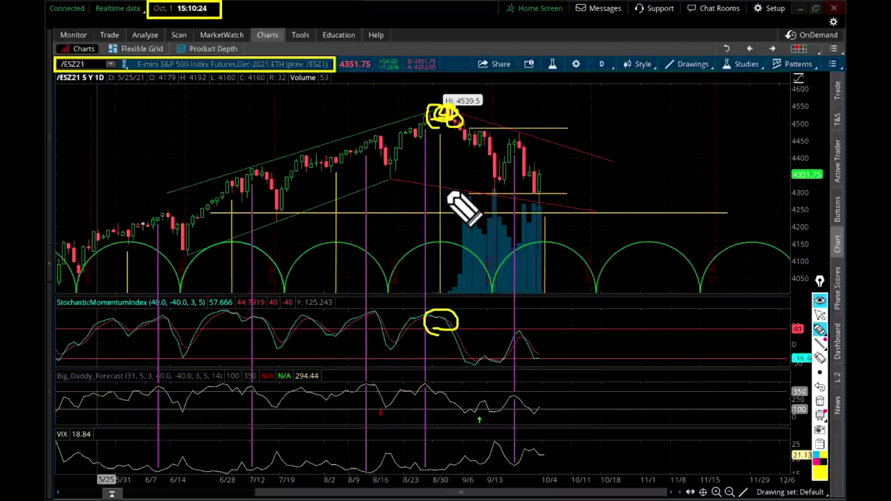
{"action": "key", "text": "e"}
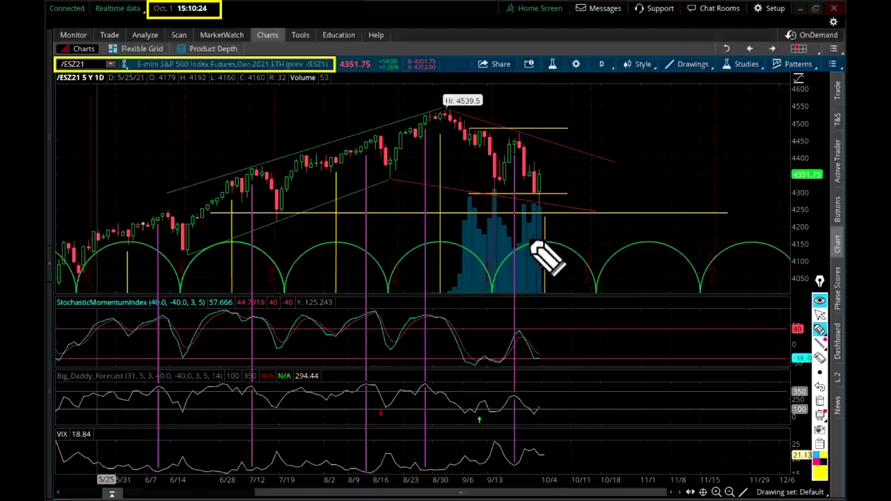
Tick the late-September price peak and its place on the cycle arc, and draw a line from there to the arc's crest
{"action": "left_click_drag", "start_coordinate": [519, 109], "coordinate": [520, 129]}
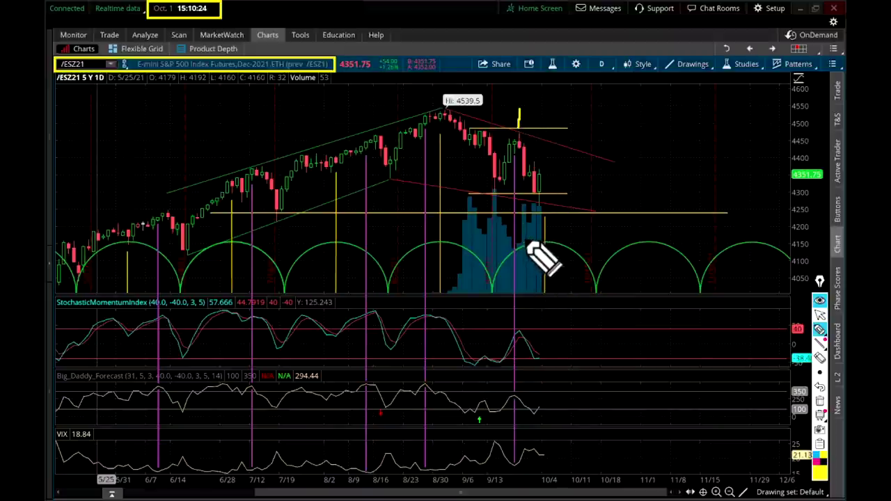
{"action": "left_click_drag", "start_coordinate": [522, 230], "coordinate": [523, 261]}
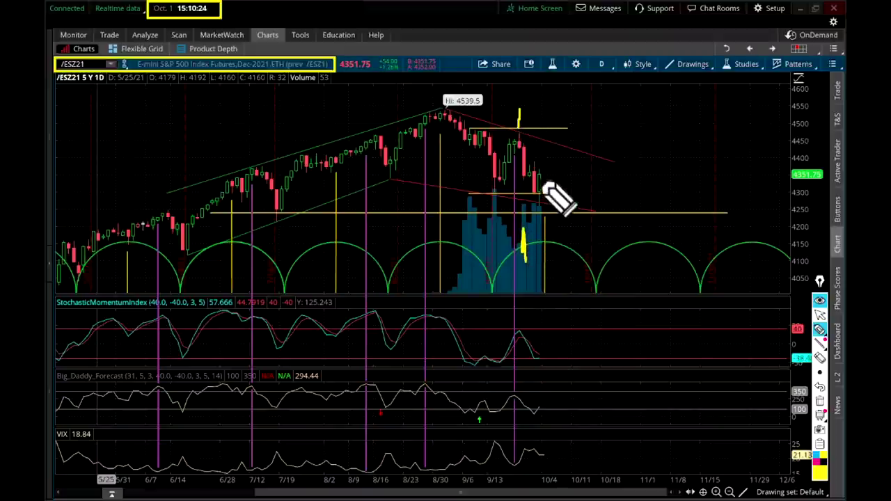
{"action": "left_click_drag", "start_coordinate": [523, 245], "coordinate": [544, 245]}
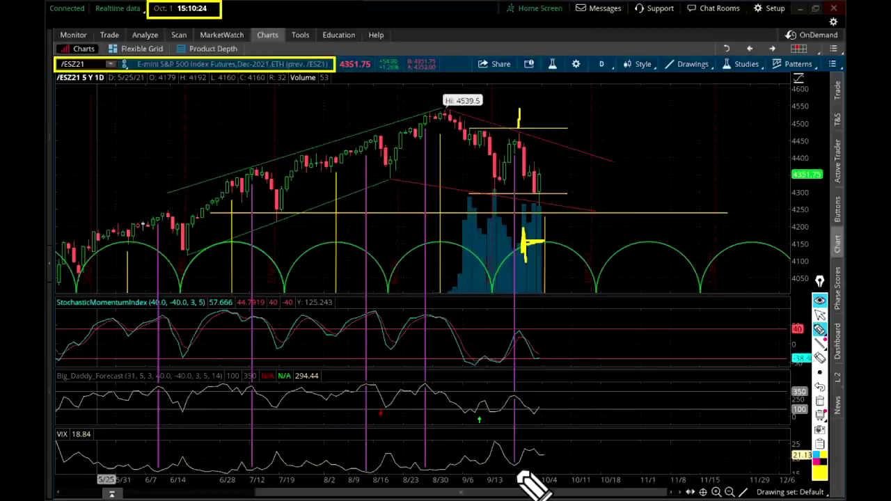
Circle the late-September StochasticMomentumIndex peak with an arrow toward the cycle arc's end, circle the forecast peak and VIX low, and clear all annotations
{"action": "mouse_move", "coordinate": [504, 351]}
{"action": "left_mouse_down"}
{"action": "mouse_move", "coordinate": [541, 348]}
{"action": "mouse_move", "coordinate": [502, 341]}
{"action": "mouse_move", "coordinate": [519, 343]}
{"action": "mouse_move", "coordinate": [543, 292]}
{"action": "mouse_move", "coordinate": [591, 238]}
{"action": "mouse_move", "coordinate": [588, 250]}
{"action": "left_mouse_up"}
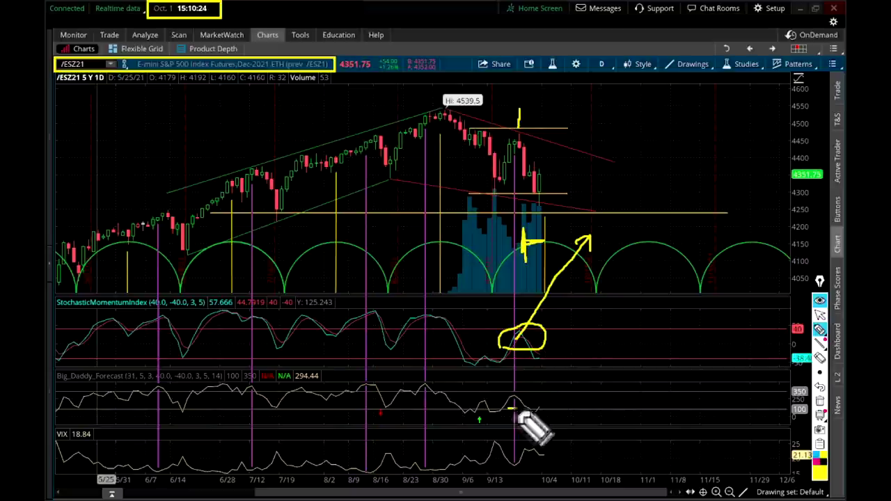
{"action": "left_click_drag", "start_coordinate": [531, 408], "coordinate": [511, 408]}
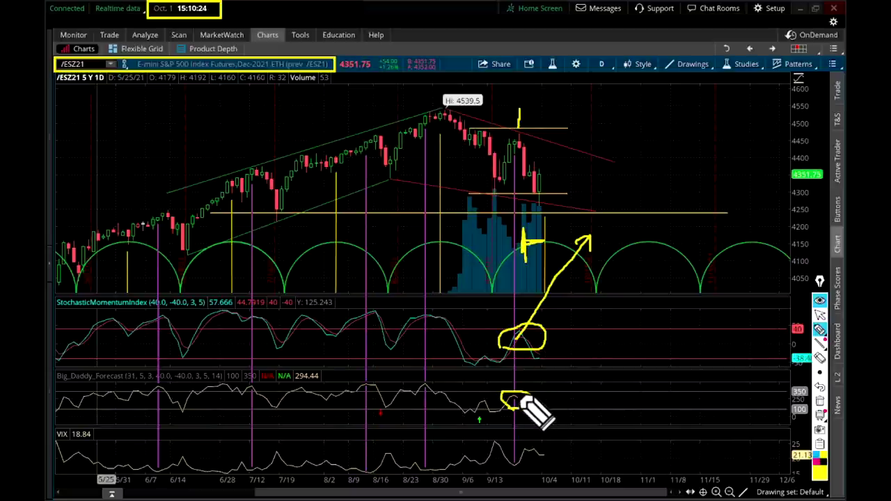
{"action": "mouse_move", "coordinate": [526, 455]}
{"action": "left_mouse_down"}
{"action": "mouse_move", "coordinate": [510, 461]}
{"action": "mouse_move", "coordinate": [528, 459]}
{"action": "left_mouse_up"}
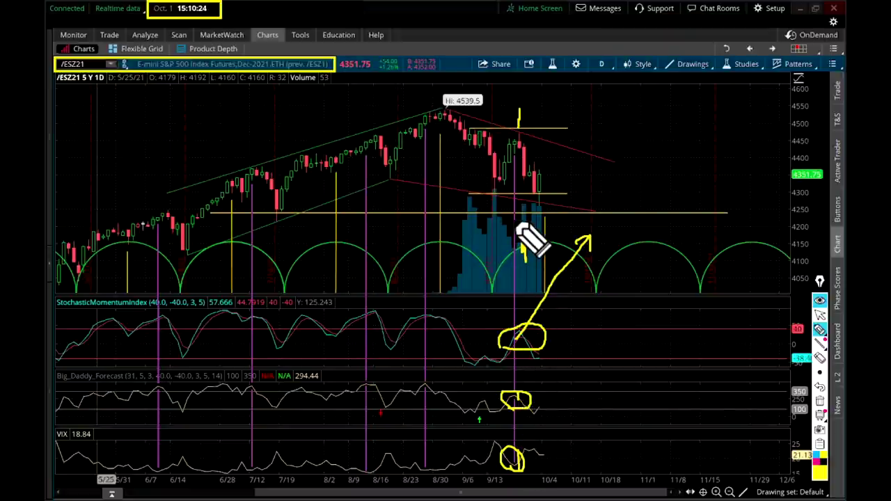
{"action": "left_click_drag", "start_coordinate": [523, 243], "coordinate": [542, 242]}
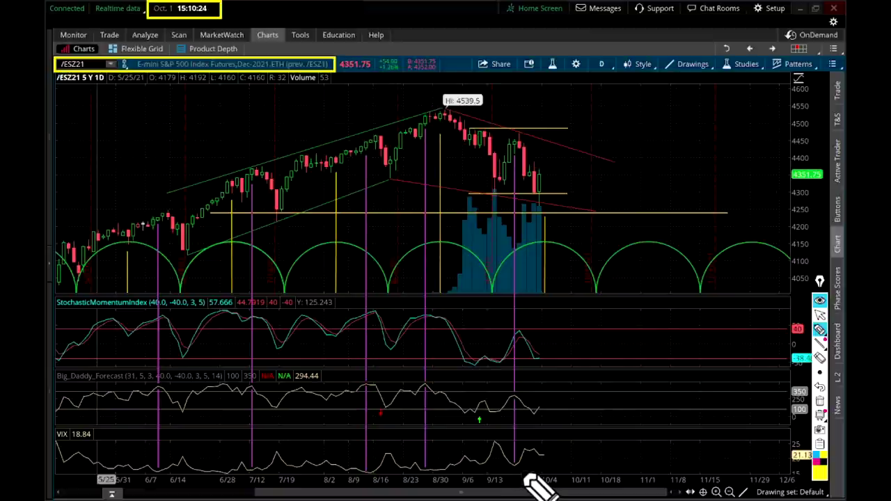
Tick the late-September VIX low, circle and tick the StochasticMomentumIndex downturn, and mark the falling price candles above it
{"action": "mouse_move", "coordinate": [519, 464]}
{"action": "left_mouse_down"}
{"action": "mouse_move", "coordinate": [525, 455]}
{"action": "mouse_move", "coordinate": [519, 467]}
{"action": "left_mouse_up"}
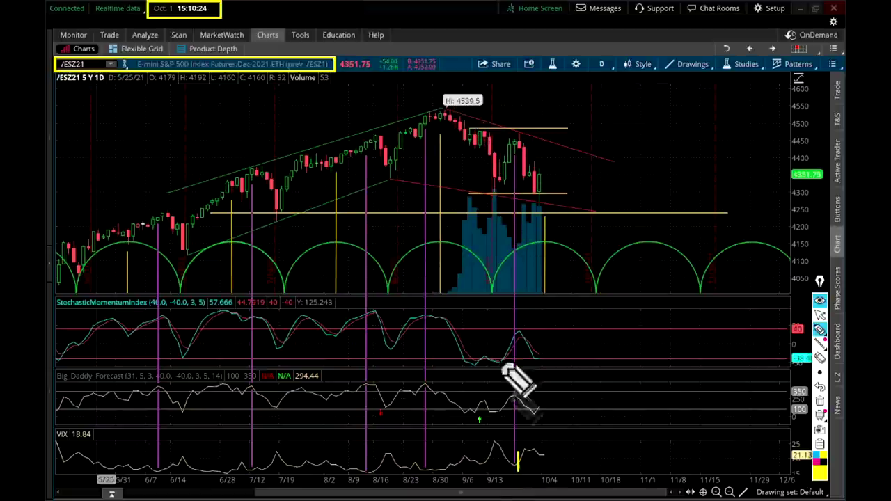
{"action": "left_click", "coordinate": [518, 453]}
{"action": "left_click_drag", "start_coordinate": [519, 454], "coordinate": [519, 470]}
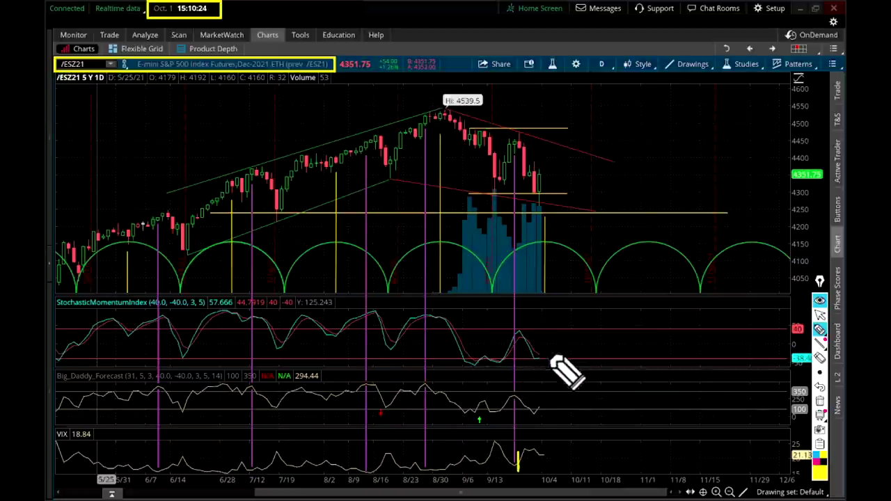
{"action": "mouse_move", "coordinate": [528, 350]}
{"action": "left_mouse_down"}
{"action": "mouse_move", "coordinate": [540, 335]}
{"action": "mouse_move", "coordinate": [521, 333]}
{"action": "mouse_move", "coordinate": [526, 346]}
{"action": "left_mouse_up"}
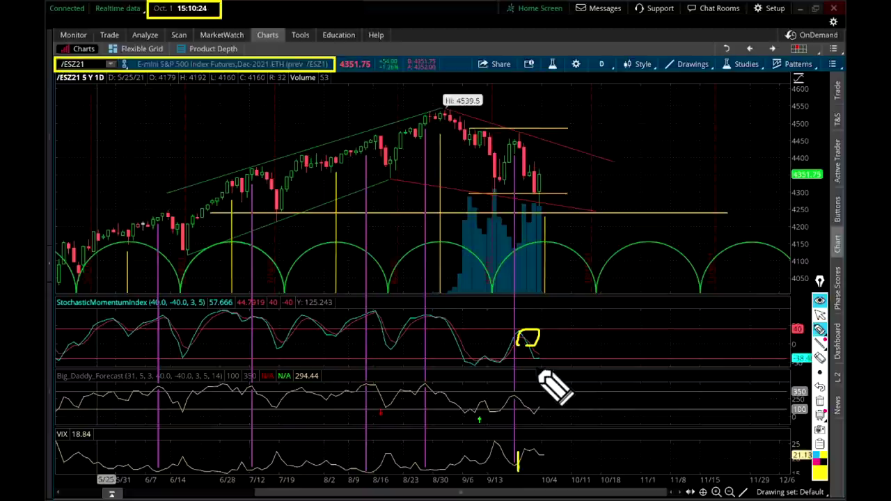
{"action": "mouse_move", "coordinate": [522, 333]}
{"action": "left_mouse_down"}
{"action": "mouse_move", "coordinate": [526, 351]}
{"action": "mouse_move", "coordinate": [522, 339]}
{"action": "left_mouse_up"}
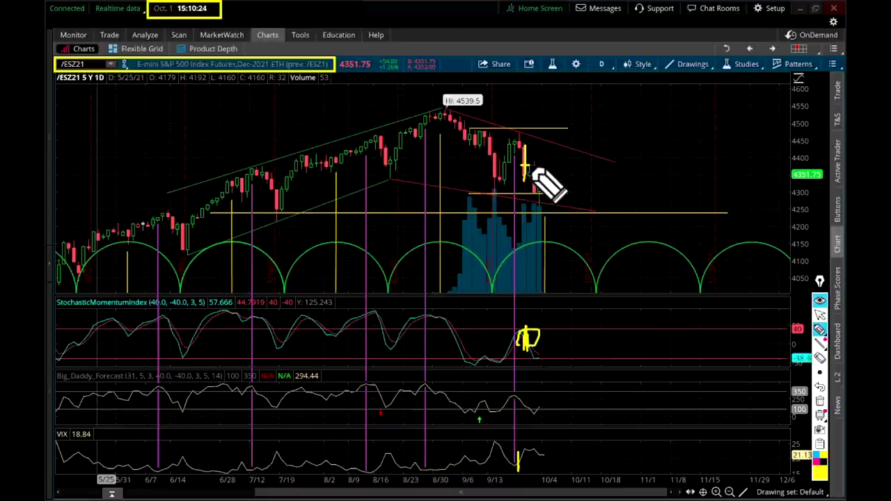
Extend the mark along the falling price candles down toward 4300, clear all annotations, and tick the late-September VIX low
{"action": "mouse_move", "coordinate": [519, 166]}
{"action": "left_mouse_down"}
{"action": "mouse_move", "coordinate": [532, 167]}
{"action": "mouse_move", "coordinate": [537, 191]}
{"action": "left_mouse_up"}
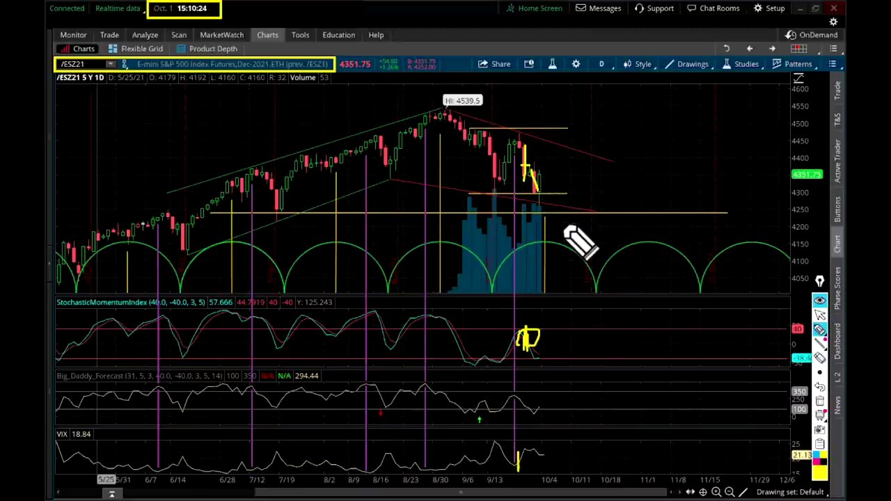
{"action": "key", "text": "e"}
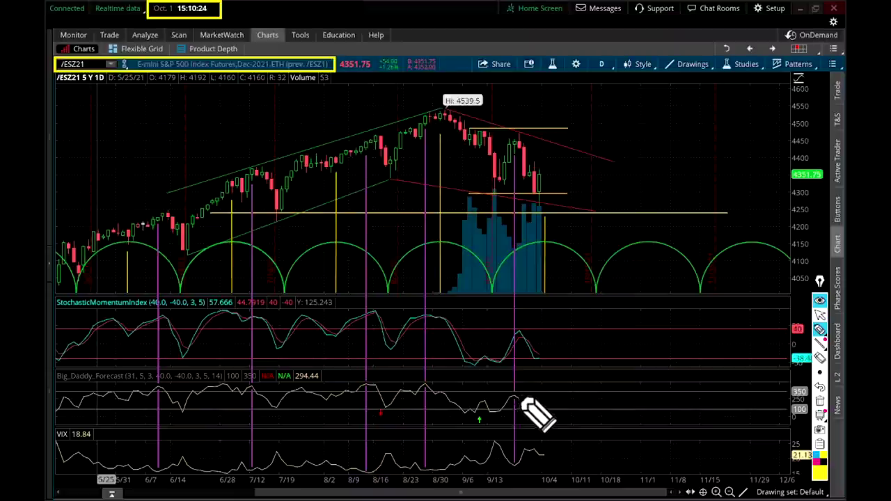
{"action": "left_click_drag", "start_coordinate": [516, 468], "coordinate": [515, 459]}
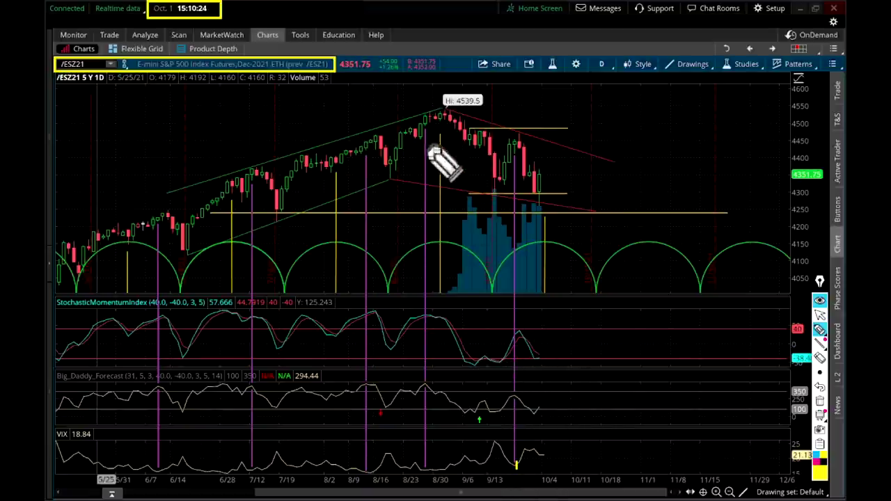
Underline and tick the candles at the 4539.5 high, and mark the StochasticMomentumIndex downturn after 8/30 with a thick vertical stroke
{"action": "left_click_drag", "start_coordinate": [434, 127], "coordinate": [458, 126]}
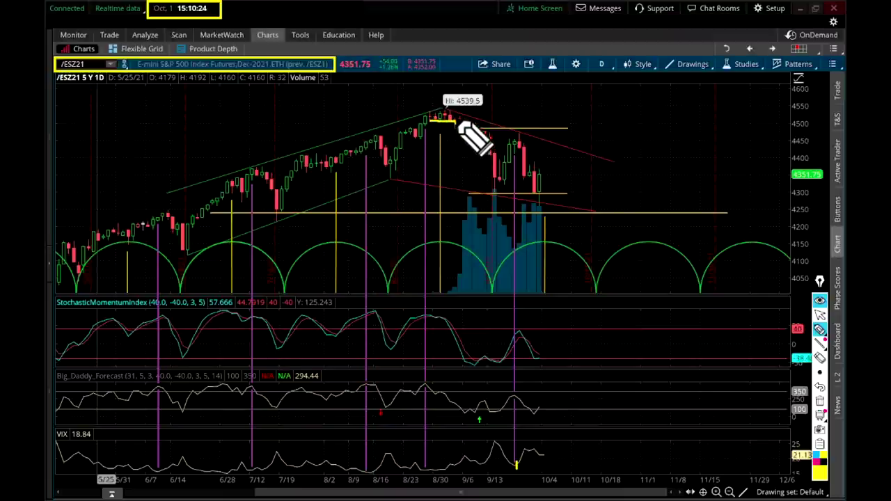
{"action": "mouse_move", "coordinate": [450, 120]}
{"action": "left_mouse_down"}
{"action": "mouse_move", "coordinate": [460, 119]}
{"action": "mouse_move", "coordinate": [439, 121]}
{"action": "mouse_move", "coordinate": [456, 121]}
{"action": "left_mouse_up"}
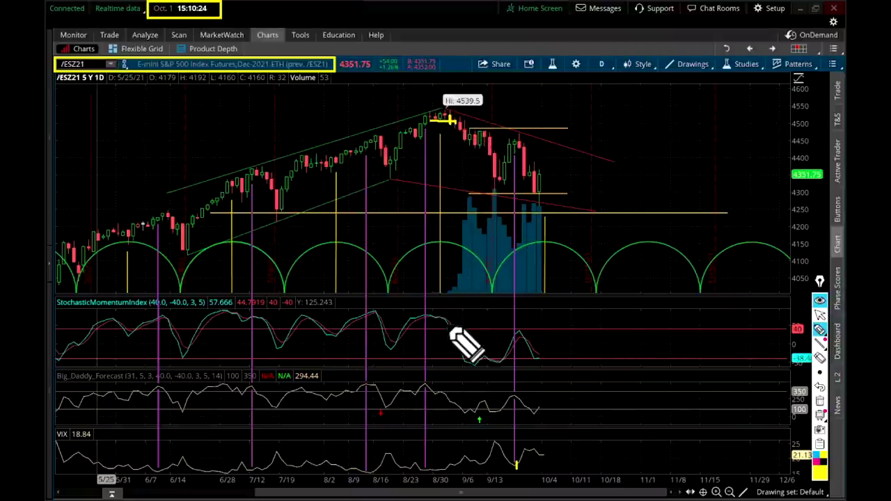
{"action": "mouse_move", "coordinate": [447, 328]}
{"action": "left_mouse_down"}
{"action": "mouse_move", "coordinate": [444, 311]}
{"action": "mouse_move", "coordinate": [451, 334]}
{"action": "mouse_move", "coordinate": [455, 322]}
{"action": "mouse_move", "coordinate": [452, 338]}
{"action": "mouse_move", "coordinate": [451, 320]}
{"action": "left_mouse_up"}
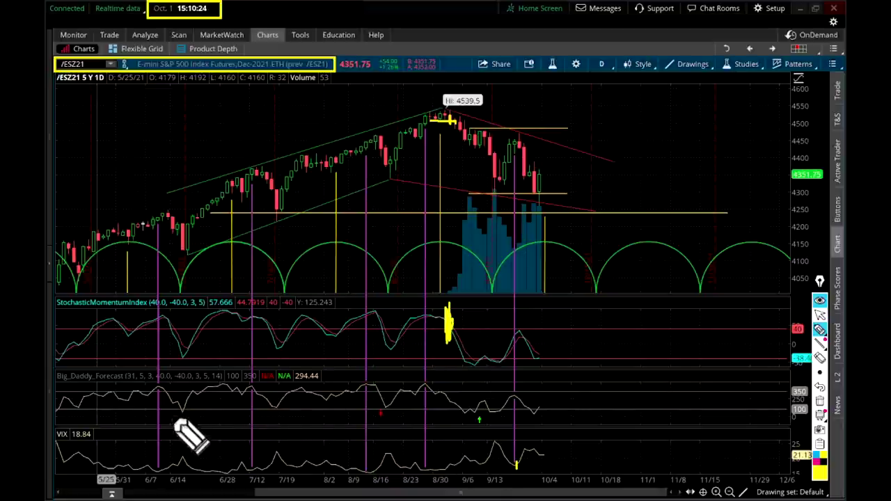
Circle the Big_Daddy_Forecast dips near 6/14, before 7/19 and near 8/16, and draw a vertical mark at the mid-August StochasticMomentumIndex low
{"action": "mouse_move", "coordinate": [188, 397]}
{"action": "left_mouse_down"}
{"action": "mouse_move", "coordinate": [197, 423]}
{"action": "mouse_move", "coordinate": [197, 395]}
{"action": "left_mouse_up"}
{"action": "left_click_drag", "start_coordinate": [269, 416], "coordinate": [282, 418]}
{"action": "mouse_move", "coordinate": [376, 415]}
{"action": "left_mouse_down"}
{"action": "mouse_move", "coordinate": [388, 409]}
{"action": "mouse_move", "coordinate": [373, 422]}
{"action": "left_mouse_up"}
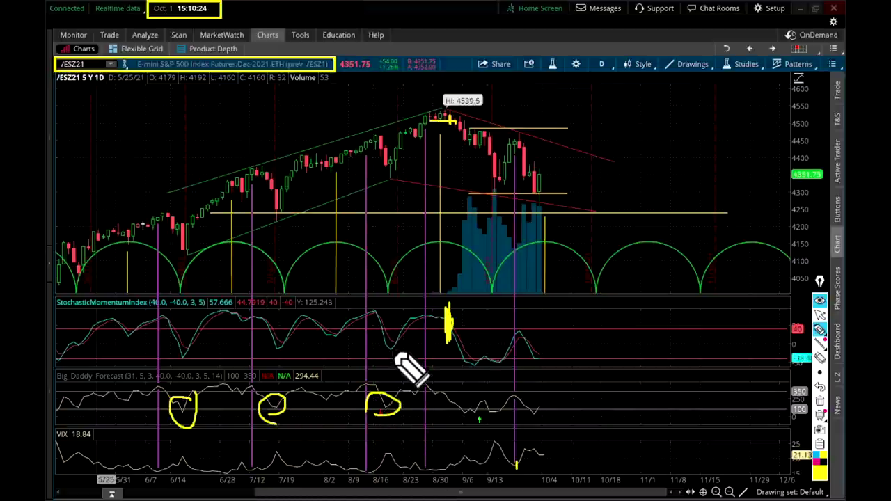
{"action": "mouse_move", "coordinate": [397, 331]}
{"action": "left_mouse_down"}
{"action": "mouse_move", "coordinate": [397, 353]}
{"action": "mouse_move", "coordinate": [397, 334]}
{"action": "left_mouse_up"}
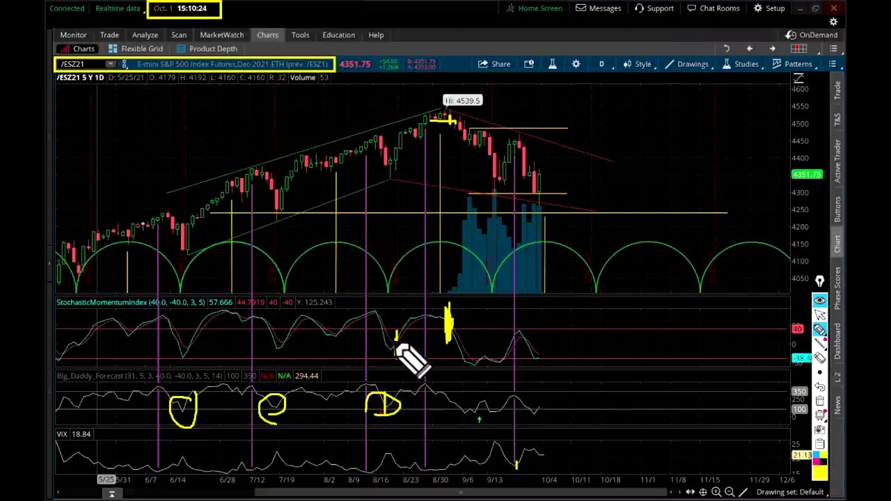
{"action": "left_click_drag", "start_coordinate": [395, 341], "coordinate": [395, 358]}
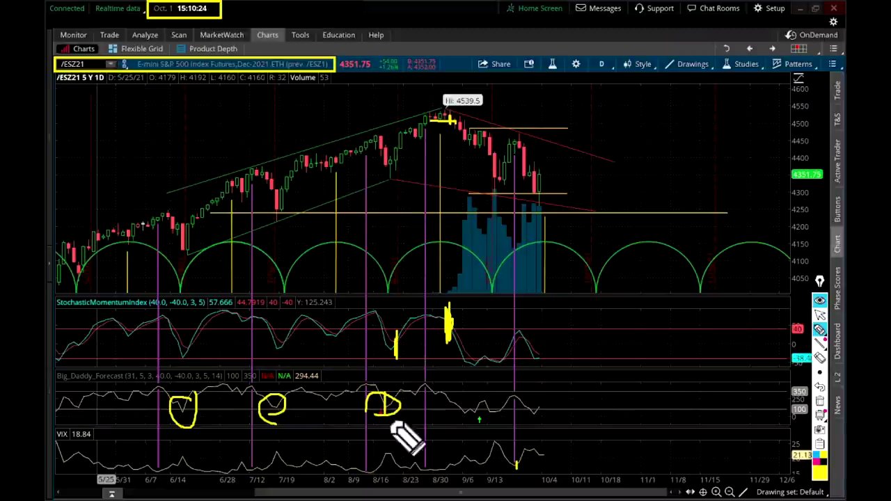
Retrace the late-September VIX low tick, and circle the latest lows on the Big_Daddy_Forecast and StochasticMomentumIndex
{"action": "left_click_drag", "start_coordinate": [516, 456], "coordinate": [517, 468]}
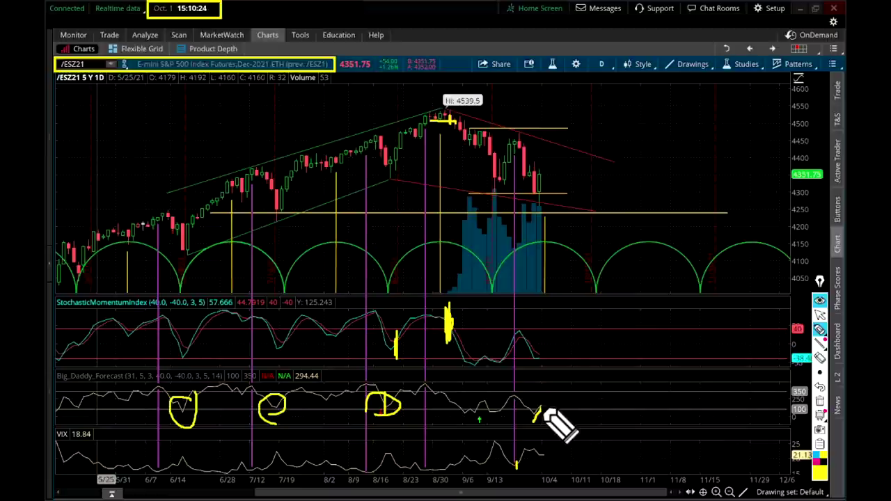
{"action": "left_click_drag", "start_coordinate": [533, 409], "coordinate": [540, 422]}
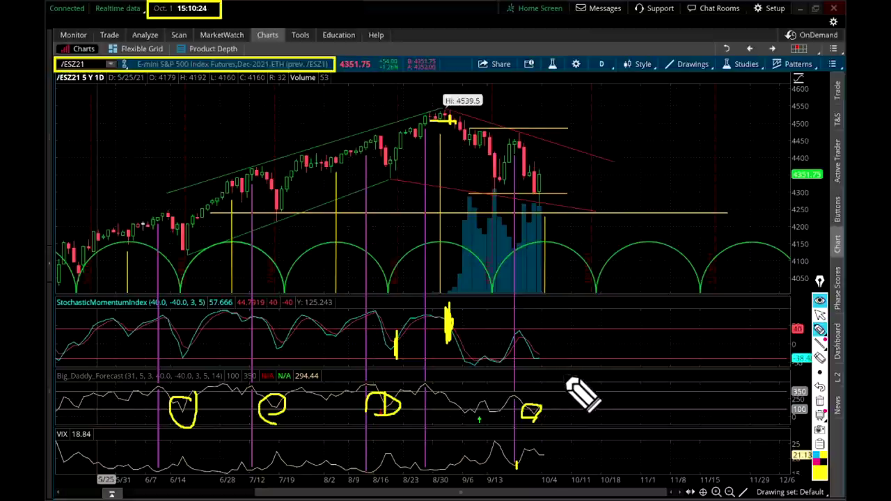
{"action": "left_click_drag", "start_coordinate": [547, 344], "coordinate": [547, 359]}
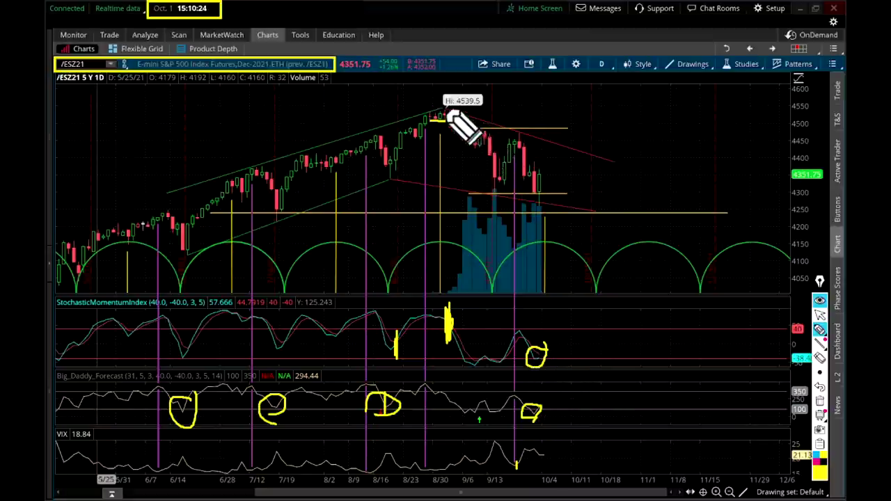
Draw the projected decline curve from the 4539.5 high to the end of the current cycle arc, and emphasize the late-September rebound with rising strokes
{"action": "mouse_move", "coordinate": [446, 112]}
{"action": "left_mouse_down"}
{"action": "mouse_move", "coordinate": [553, 204]}
{"action": "mouse_move", "coordinate": [588, 247]}
{"action": "mouse_move", "coordinate": [595, 285]}
{"action": "left_mouse_up"}
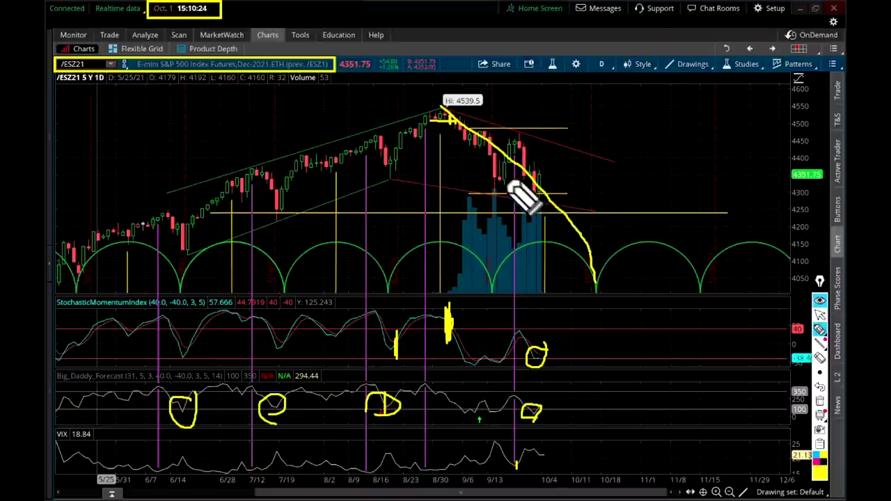
{"action": "left_click_drag", "start_coordinate": [501, 180], "coordinate": [515, 139]}
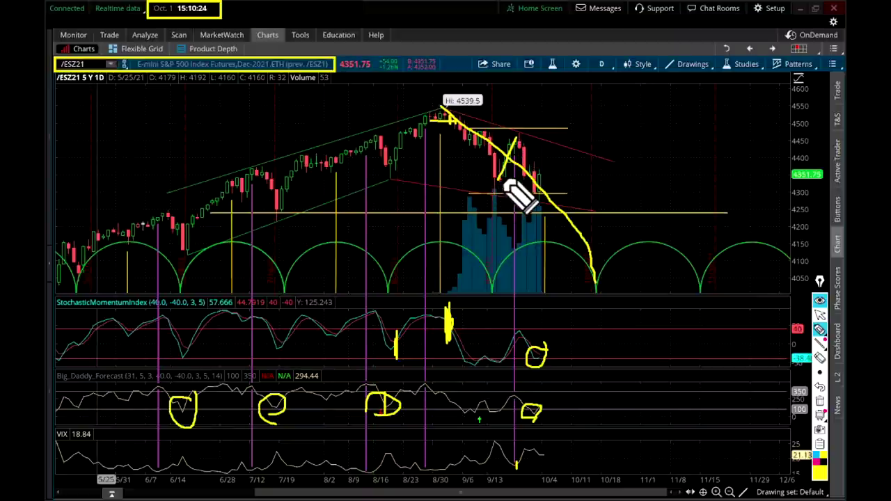
{"action": "left_click_drag", "start_coordinate": [504, 174], "coordinate": [524, 131]}
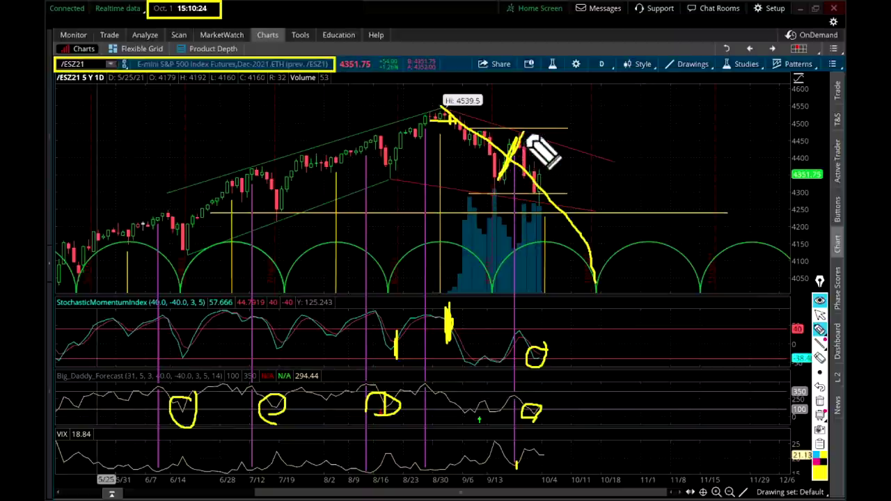
{"action": "left_click_drag", "start_coordinate": [507, 176], "coordinate": [531, 128]}
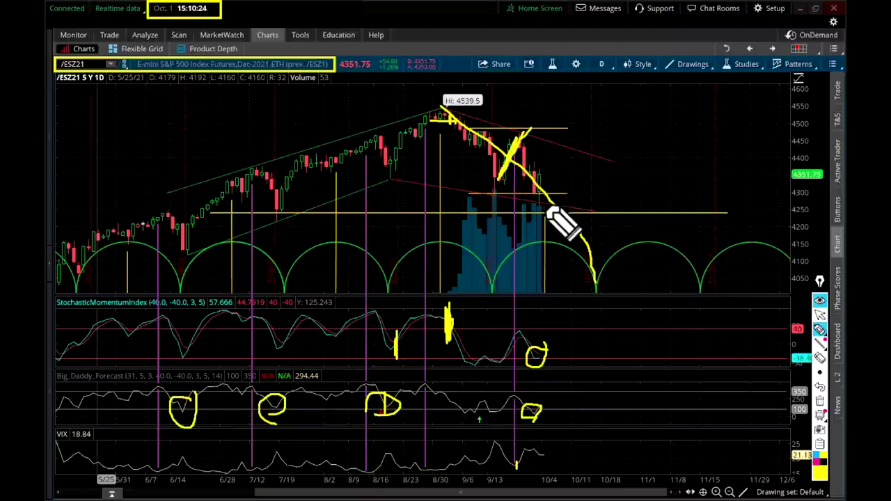